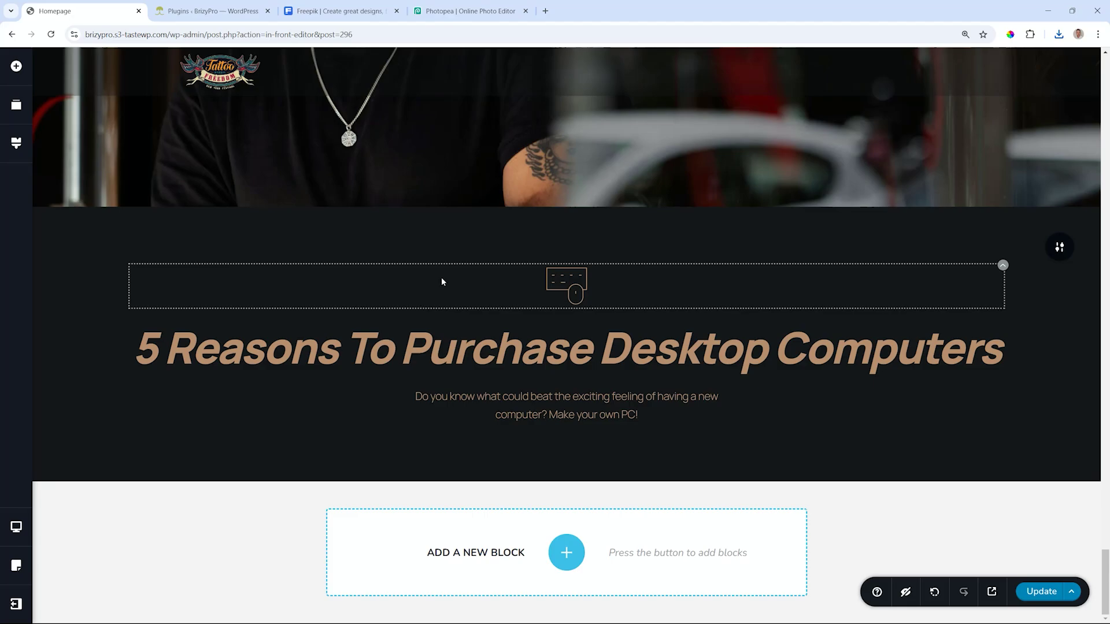
- Reveal the add-block button between the header and the dark computers section
mouse_move(568, 211)
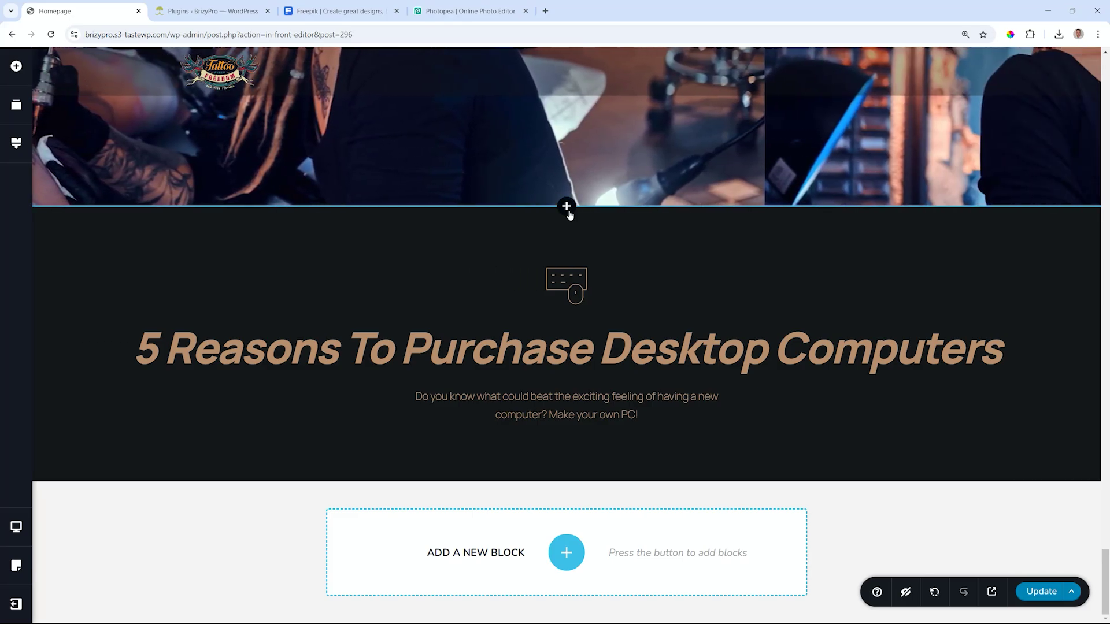
- Insert a blank section and set the BG-TATTOO image as its background
click(568, 207)
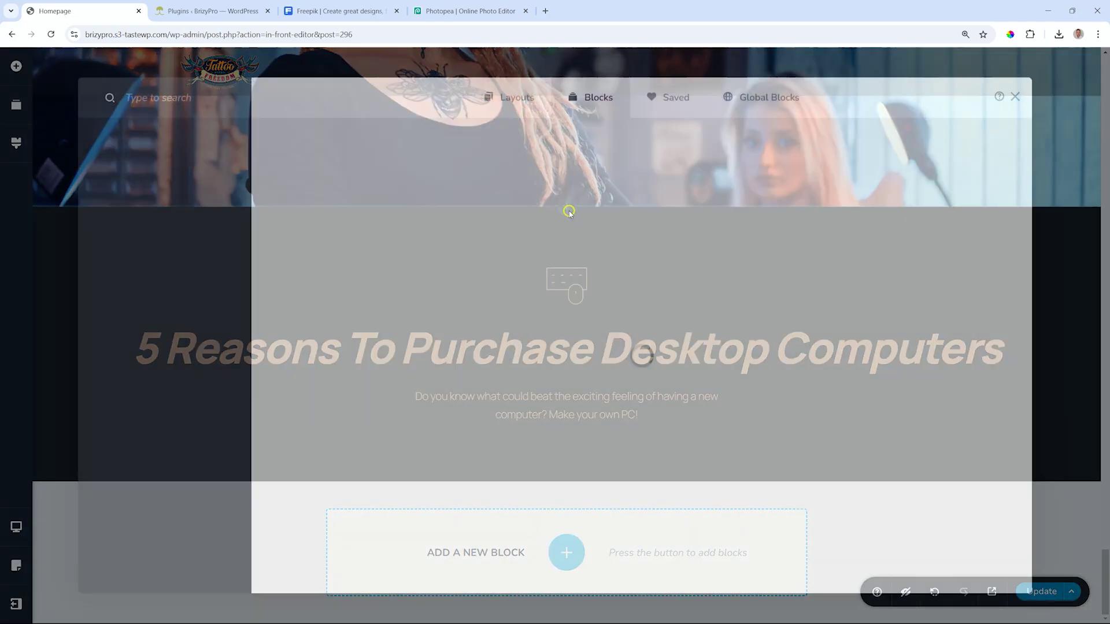
click(430, 215)
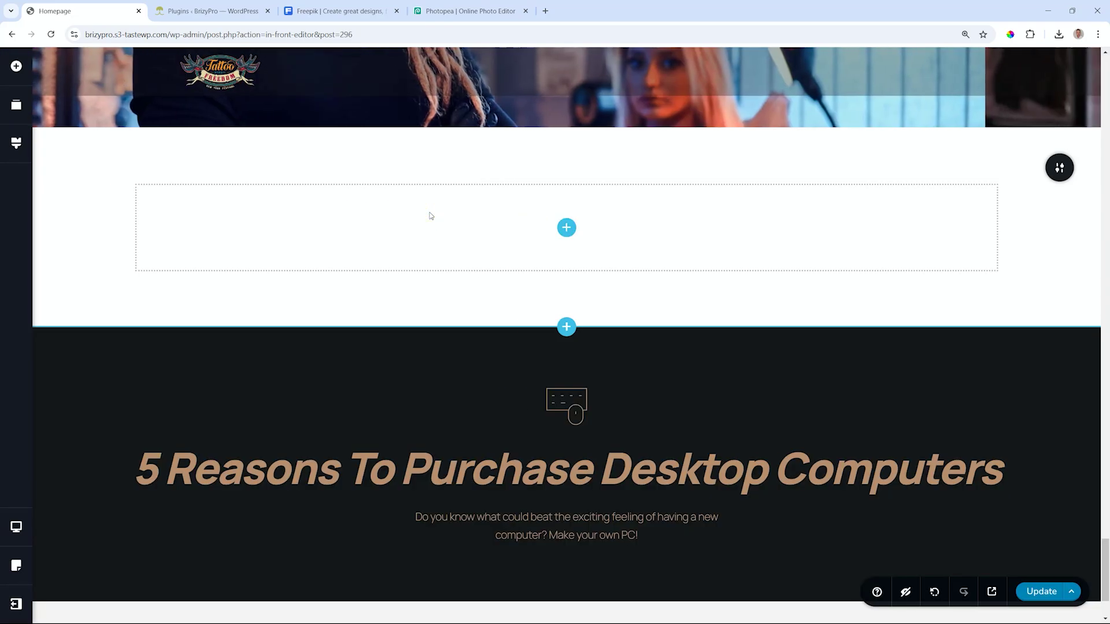
click(1067, 171)
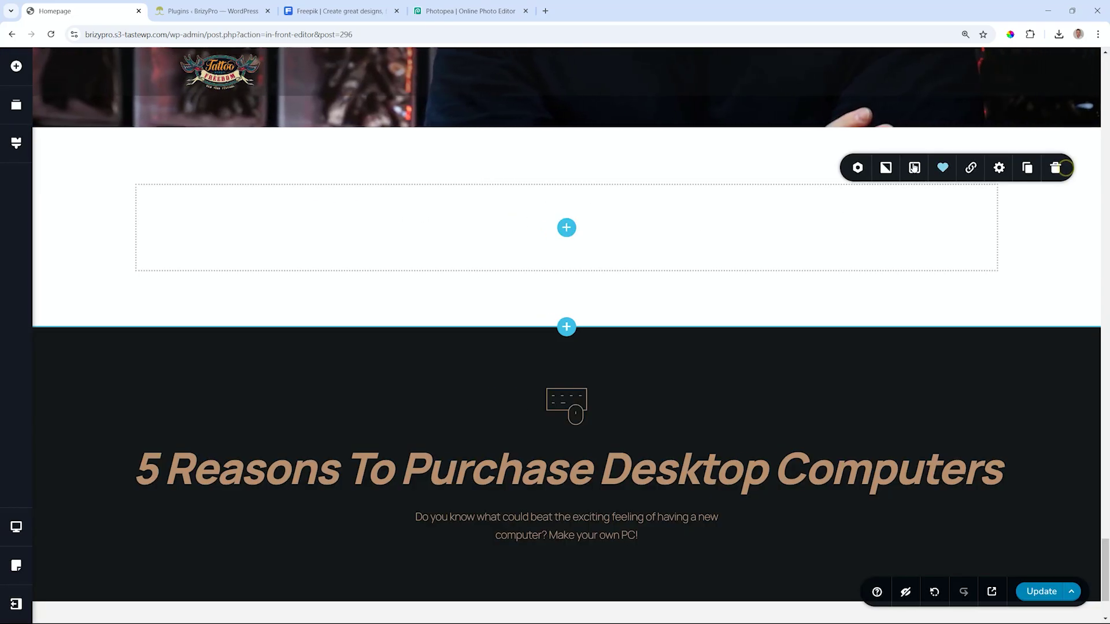
click(888, 167)
click(895, 276)
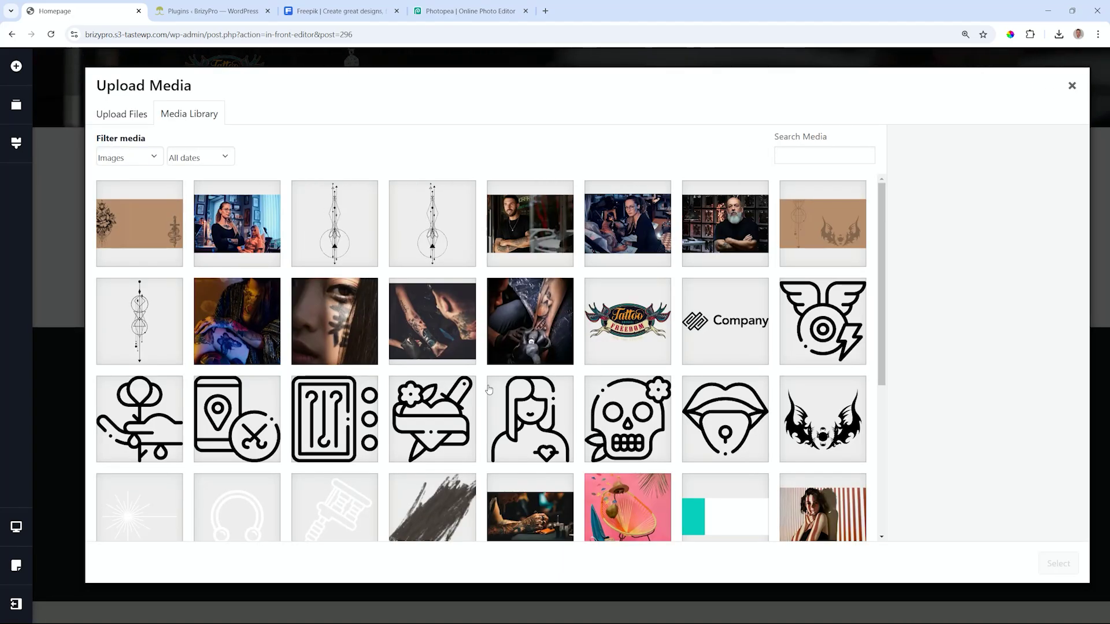
scroll(655, 274, down, 5)
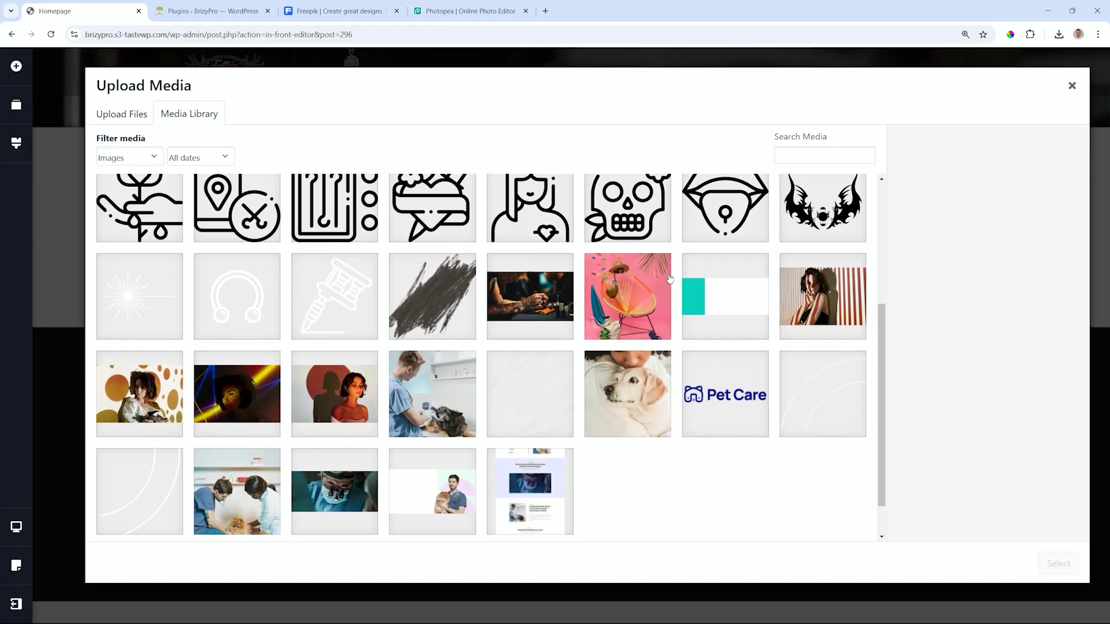
scroll(527, 353, up, 5)
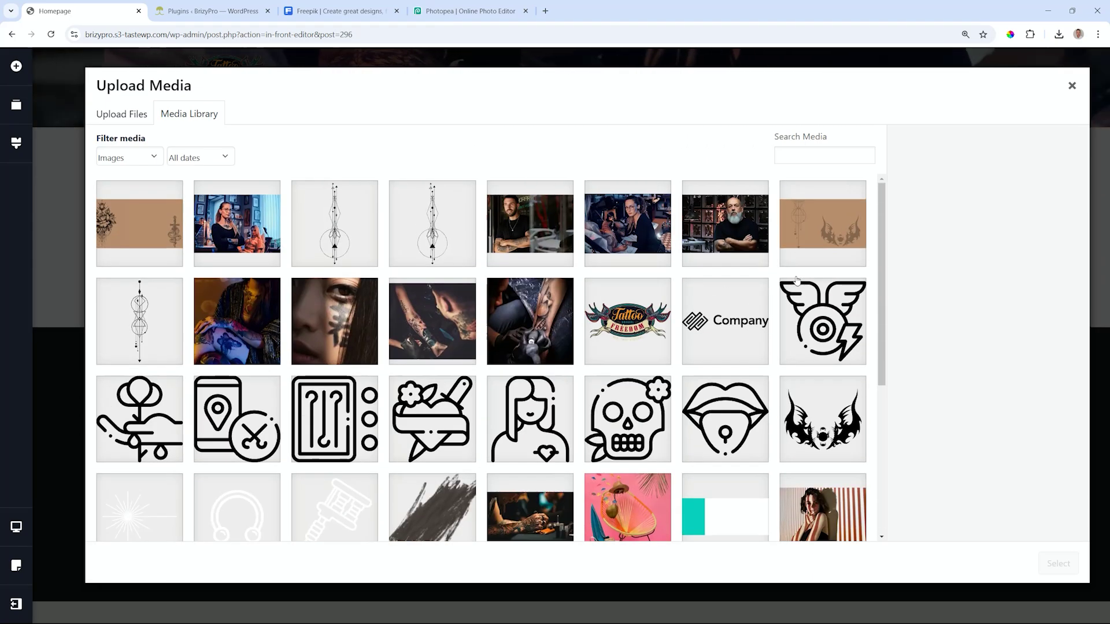
click(855, 224)
click(1057, 564)
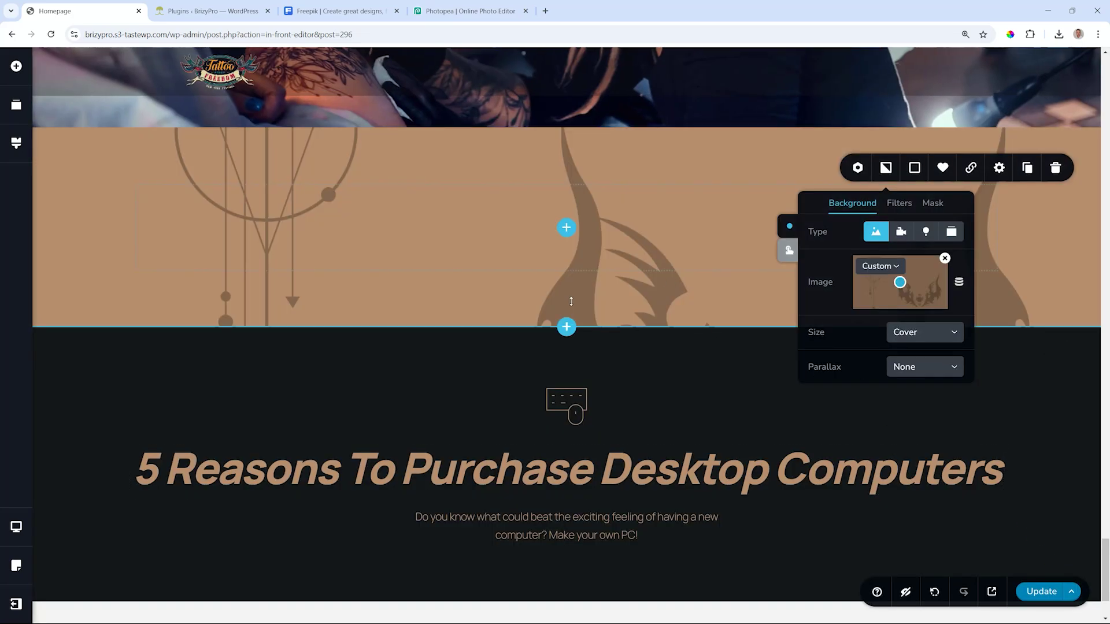
- Make the new section's bottom and top padding taller
drag(572, 301, 563, 399)
drag(564, 183, 543, 260)
click(566, 327)
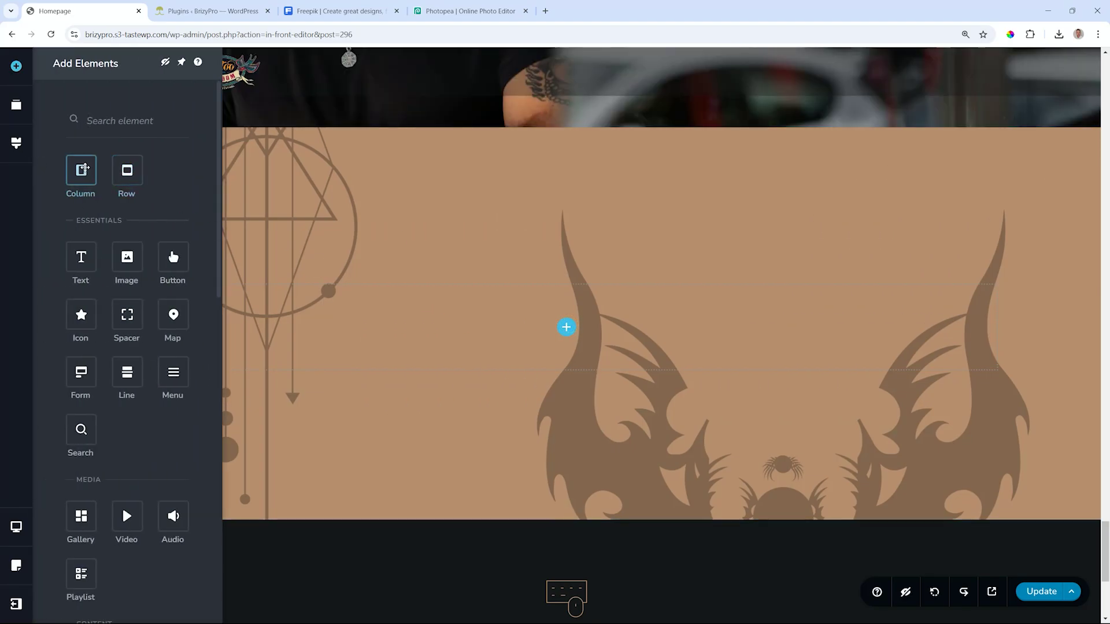
- Add a second column and place an image element in the left column
drag(81, 170, 558, 328)
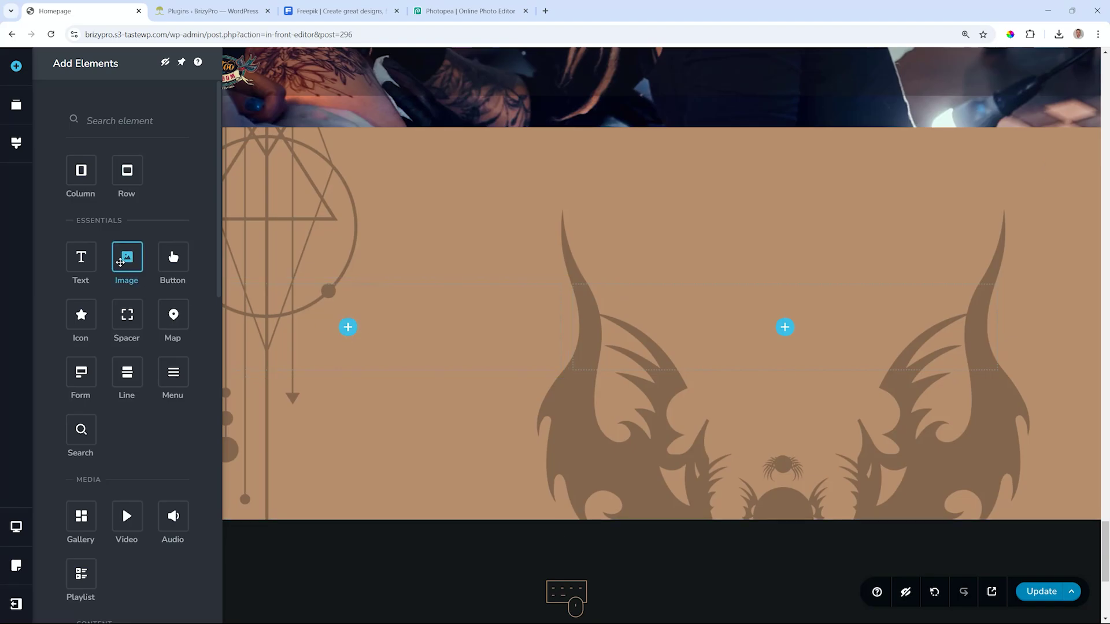
drag(127, 256, 352, 335)
scroll(352, 335, down, 2)
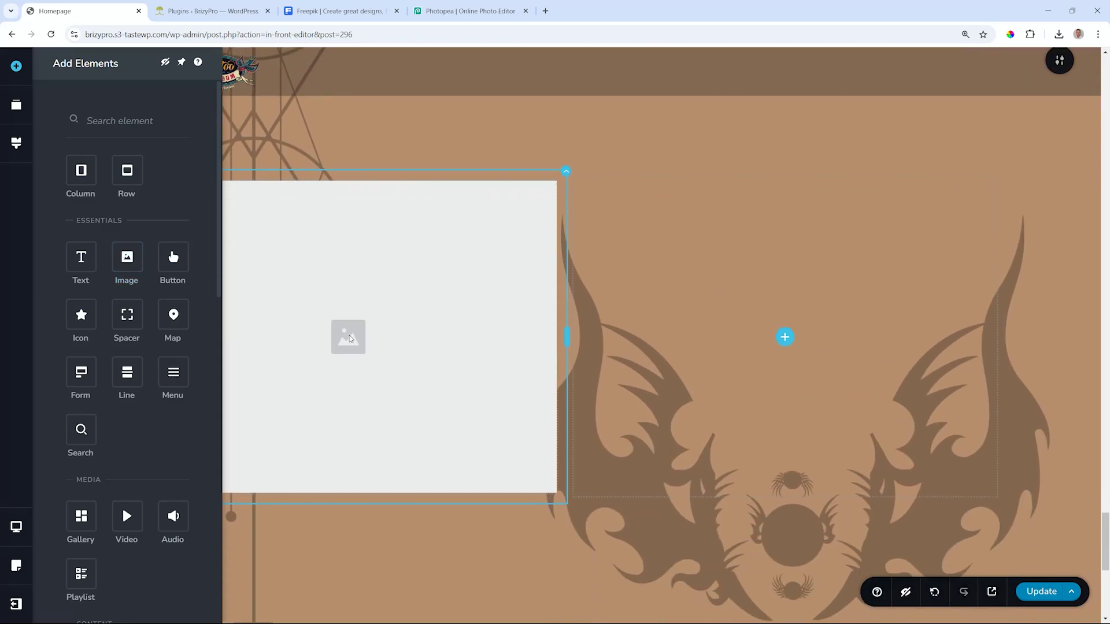
click(354, 338)
- Fill the image with the Photo-06 portrait and narrow it to about 565 px
click(263, 517)
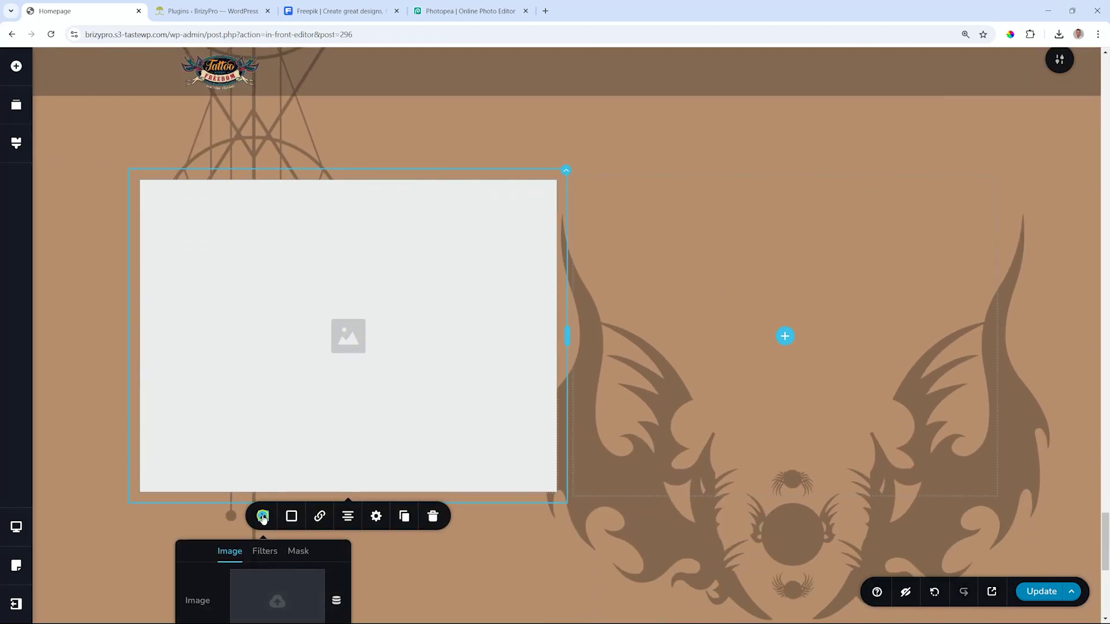
click(277, 592)
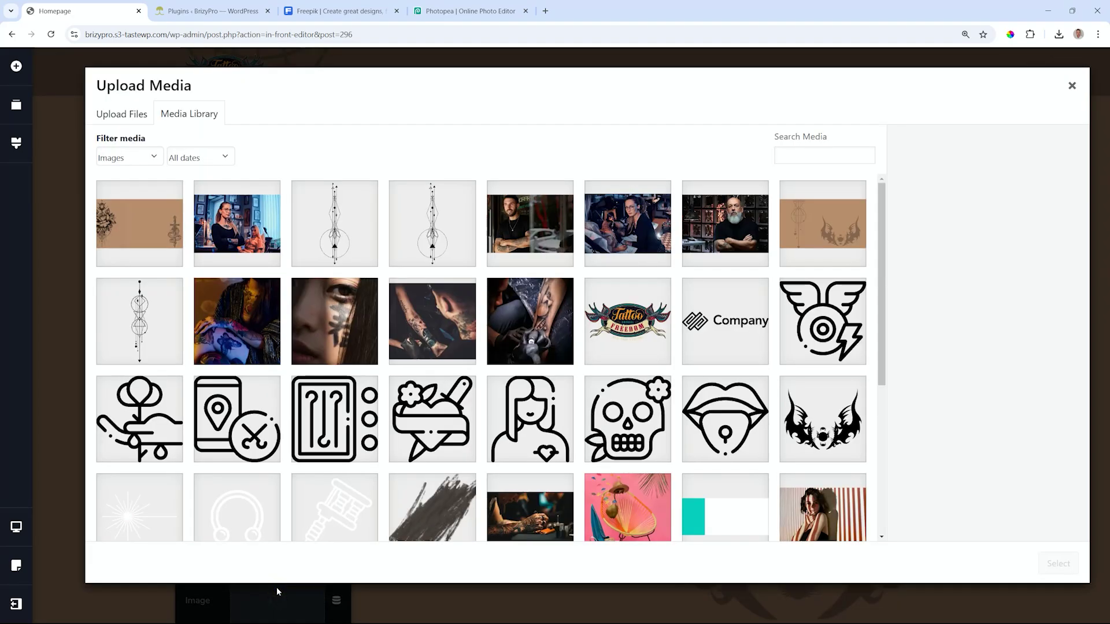
scroll(694, 458, down, 3)
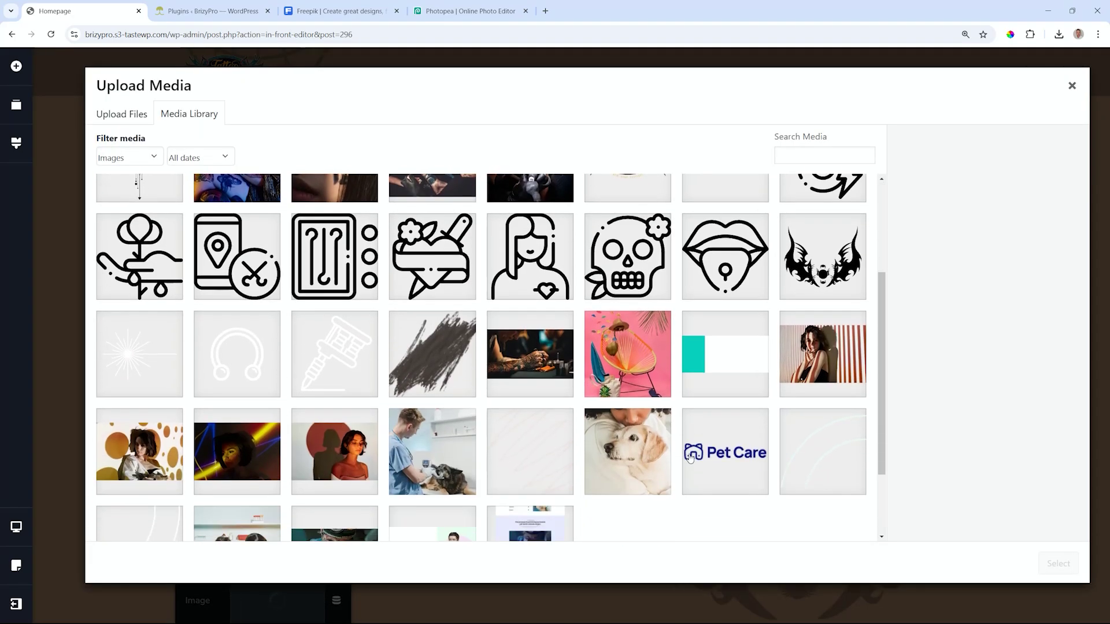
click(123, 458)
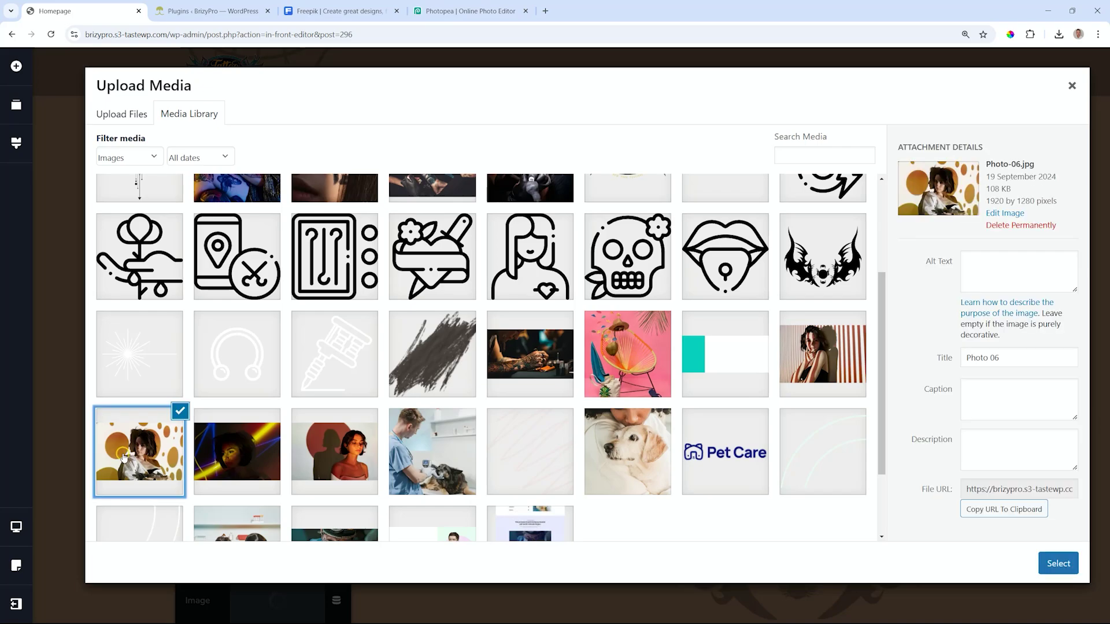
click(1058, 564)
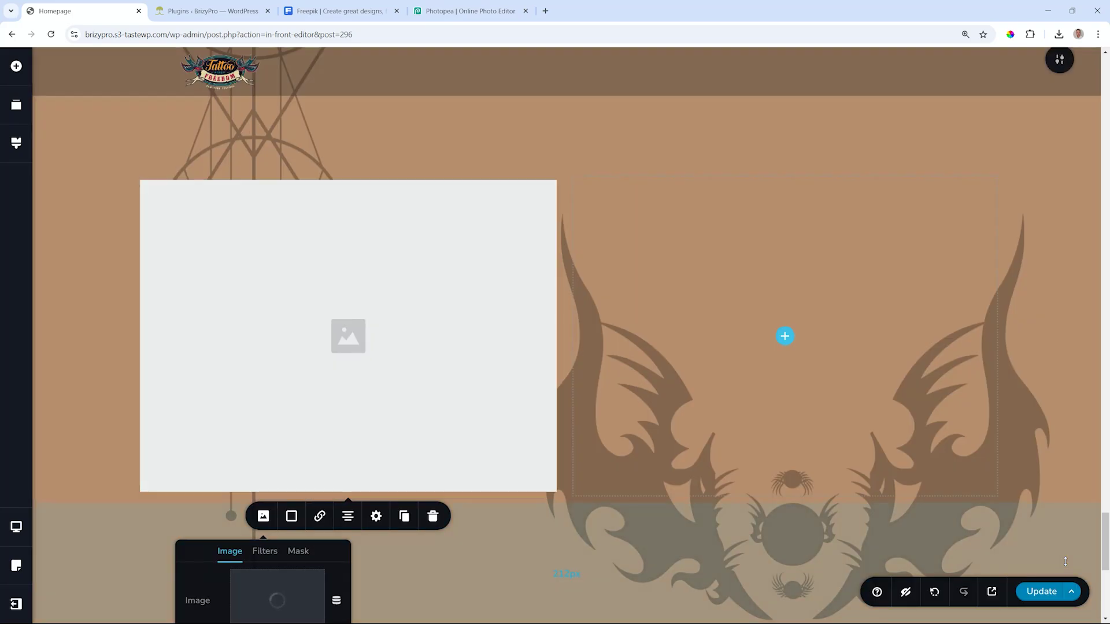
click(519, 316)
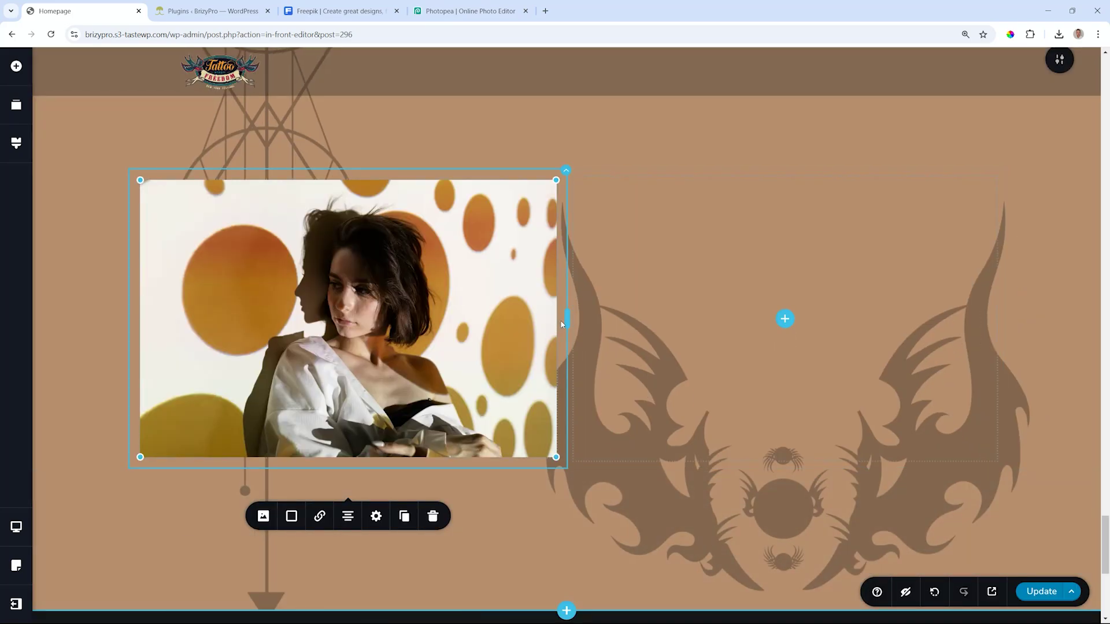
drag(565, 318, 476, 289)
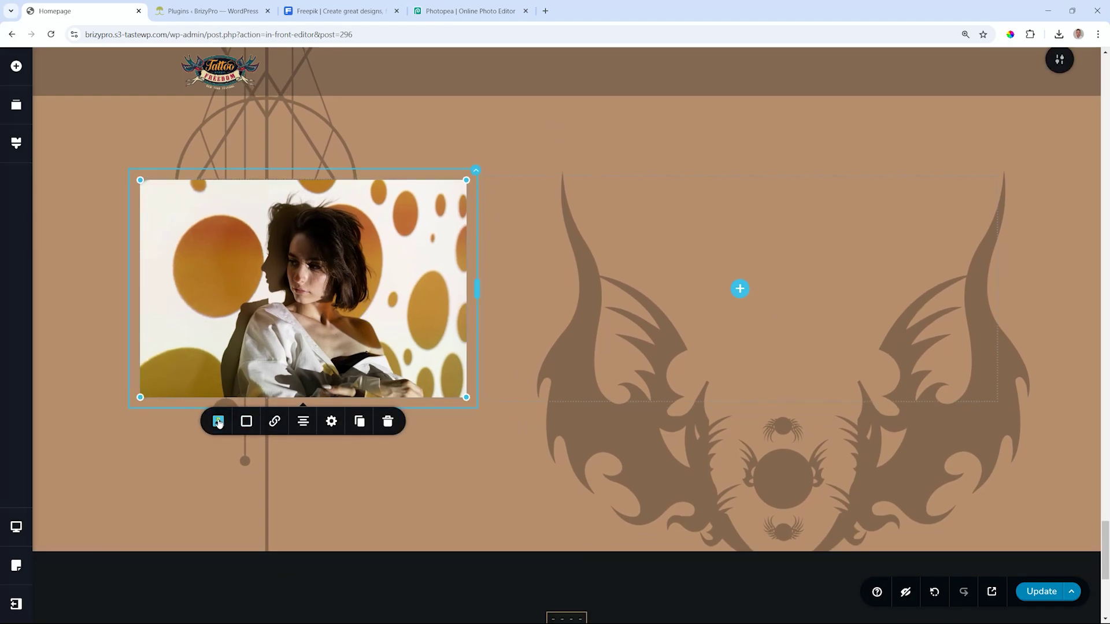
- Switch the portrait to a Custom size and stretch it taller
click(218, 421)
click(222, 492)
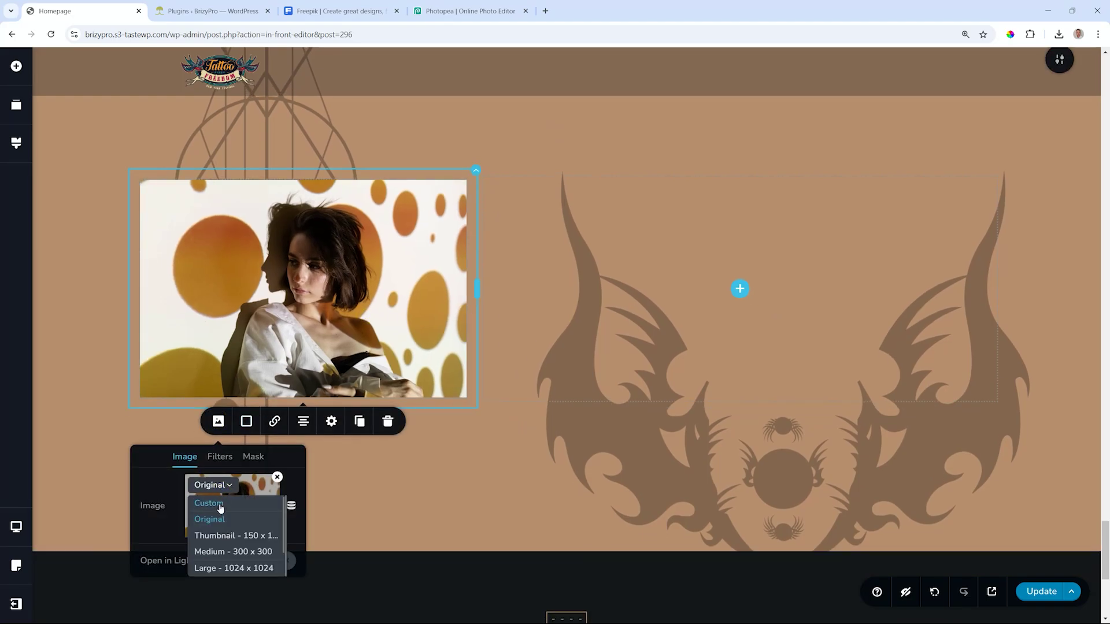
click(209, 503)
click(295, 344)
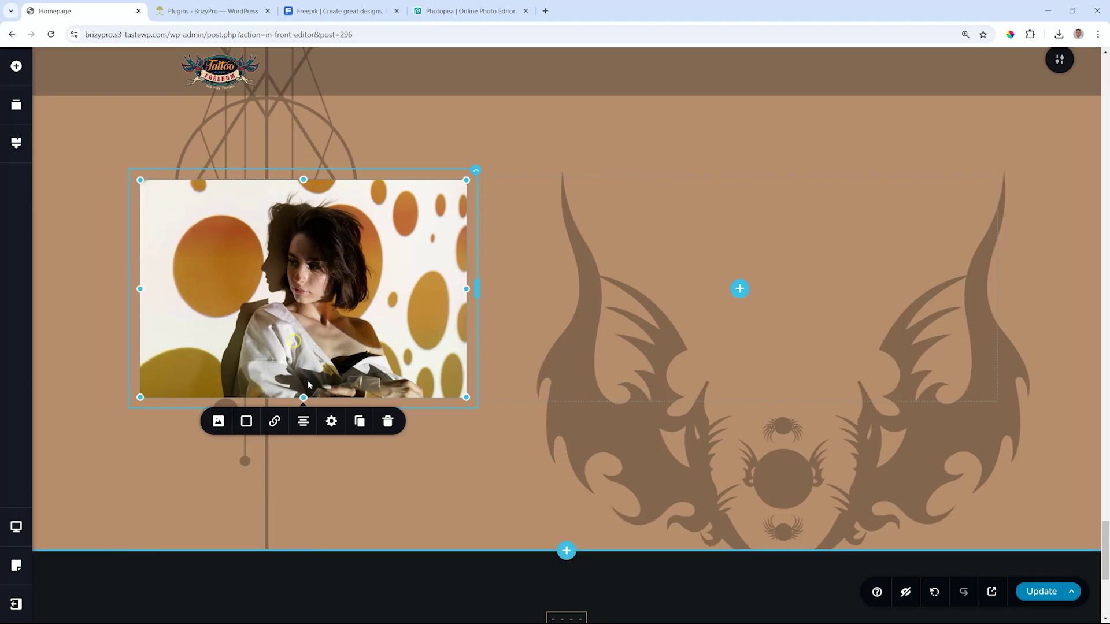
drag(304, 397, 303, 537)
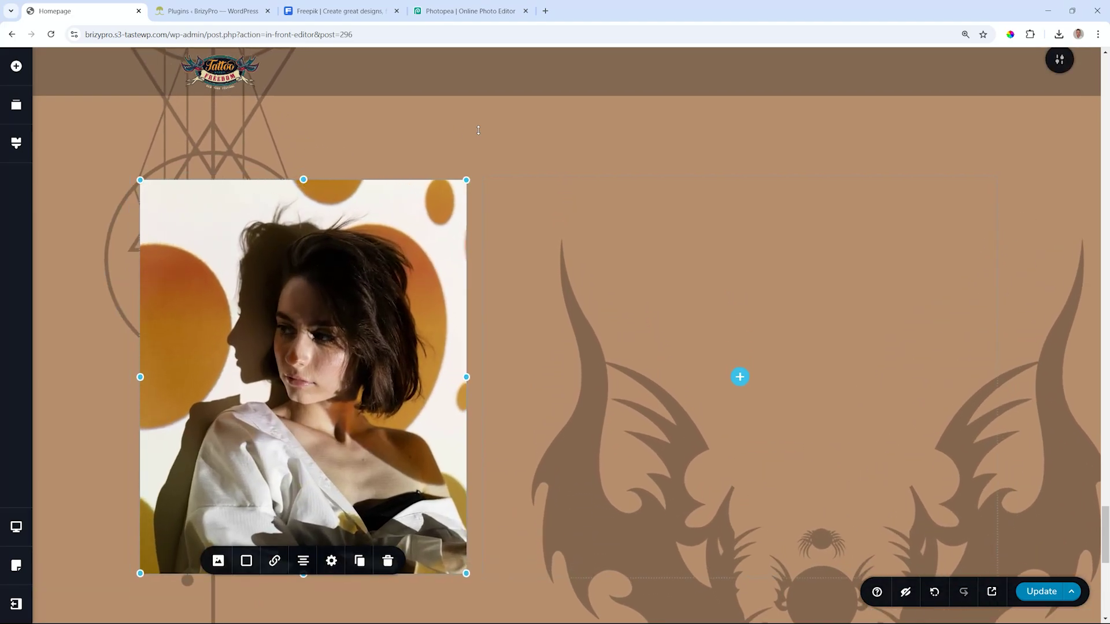
- Set the section padding to 91px top and about 41px bottom
drag(479, 119, 478, 37)
scroll(416, 347, down, 5)
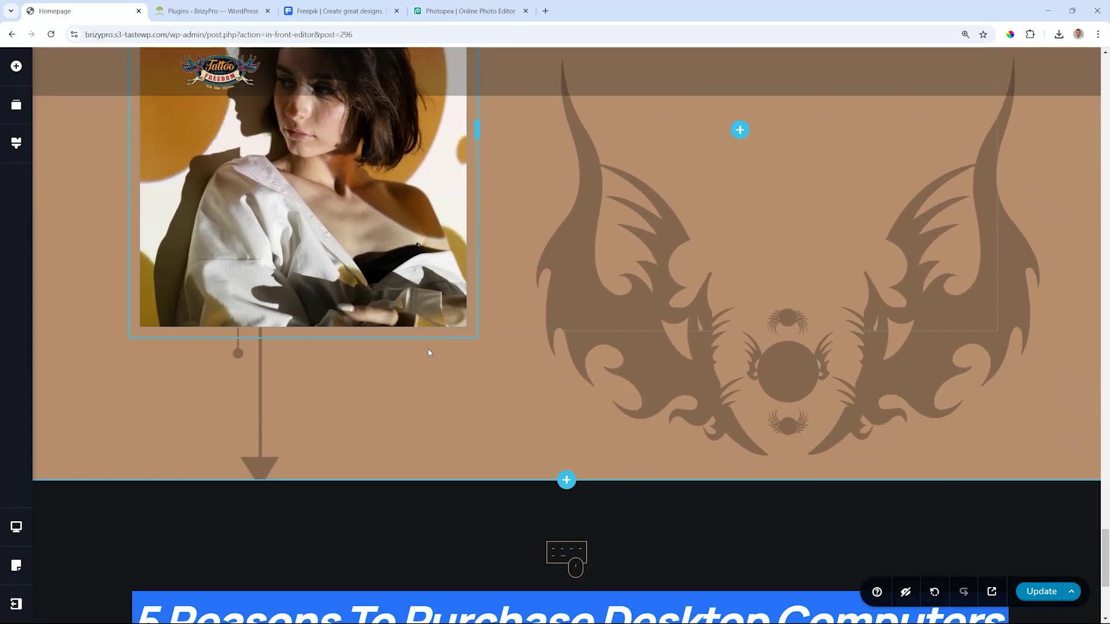
click(416, 423)
drag(416, 422, 438, 318)
click(438, 317)
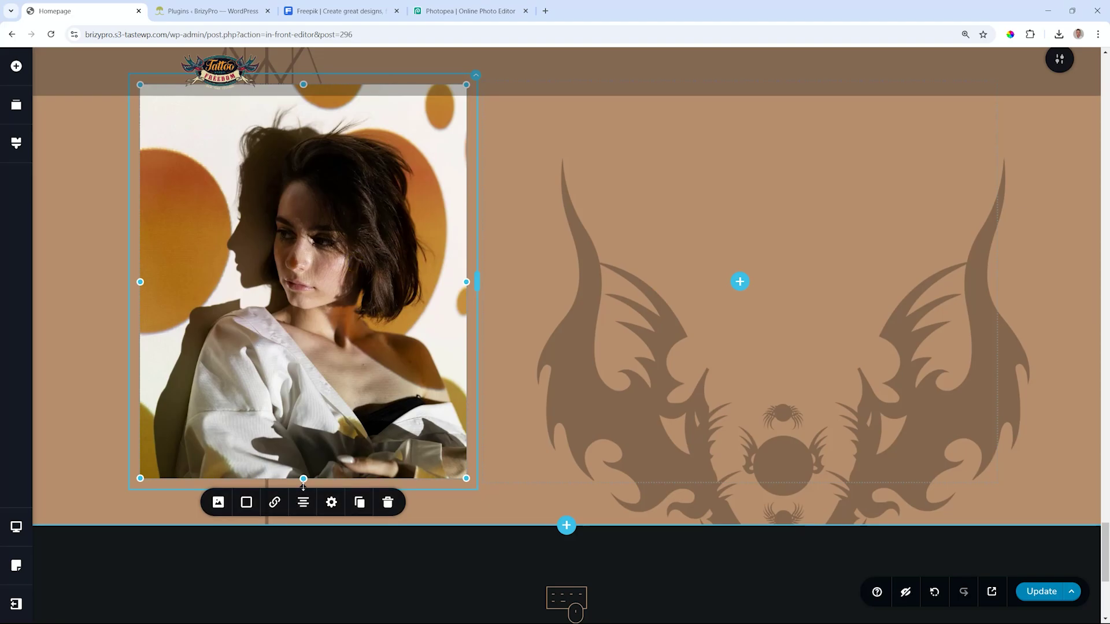
click(334, 503)
scroll(324, 538, down, 1)
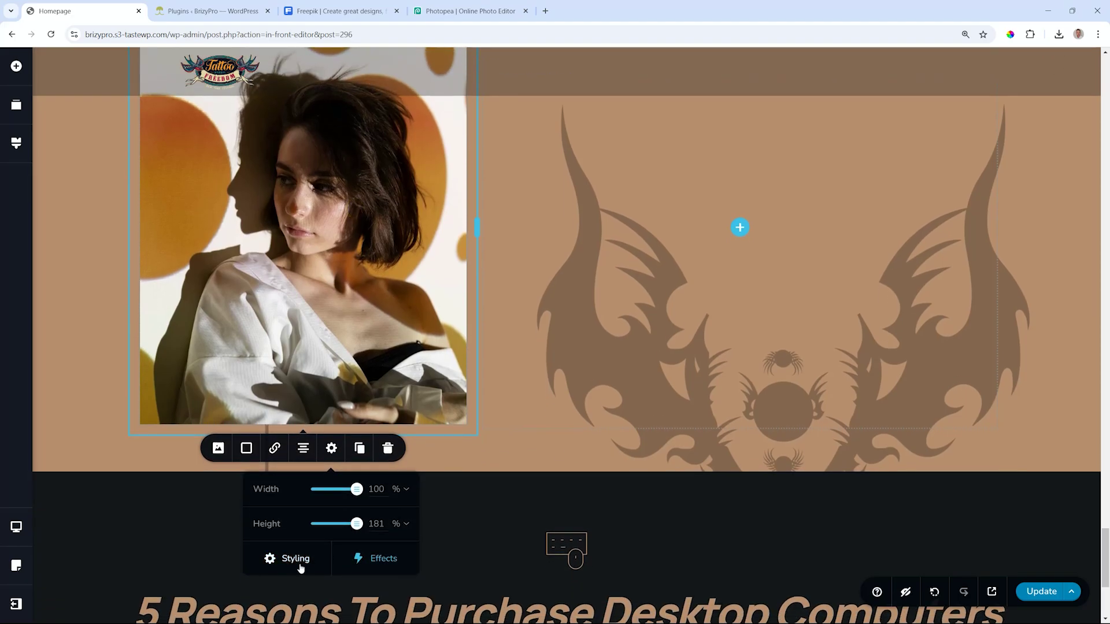
click(300, 565)
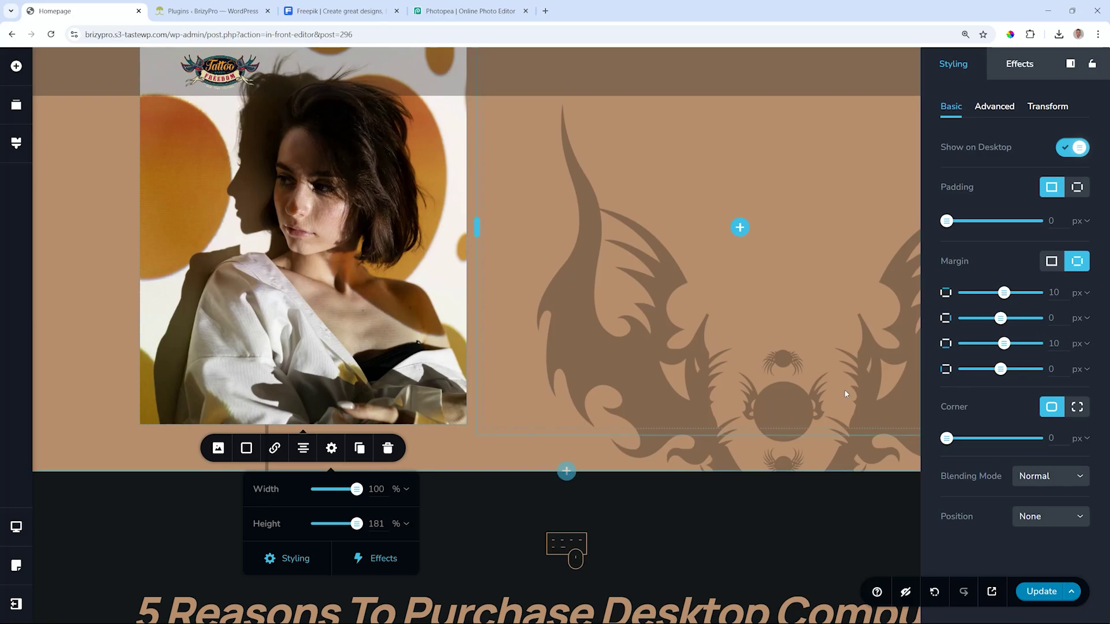
- Try the Color blending mode on the portrait, then settle on Color Burn
scroll(845, 393, up, 2)
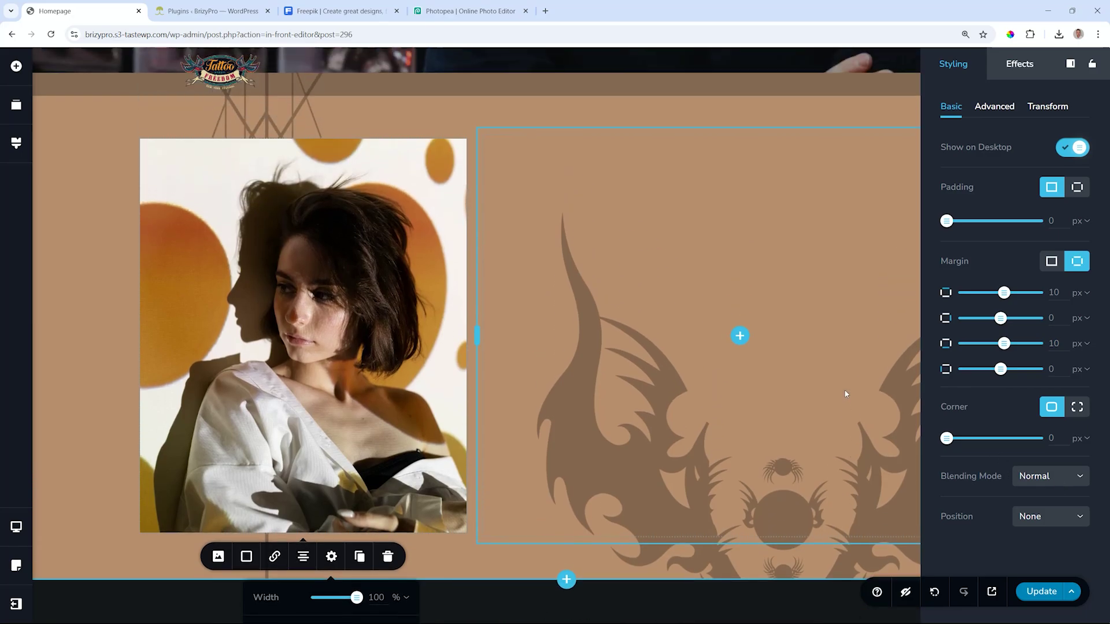
click(1035, 482)
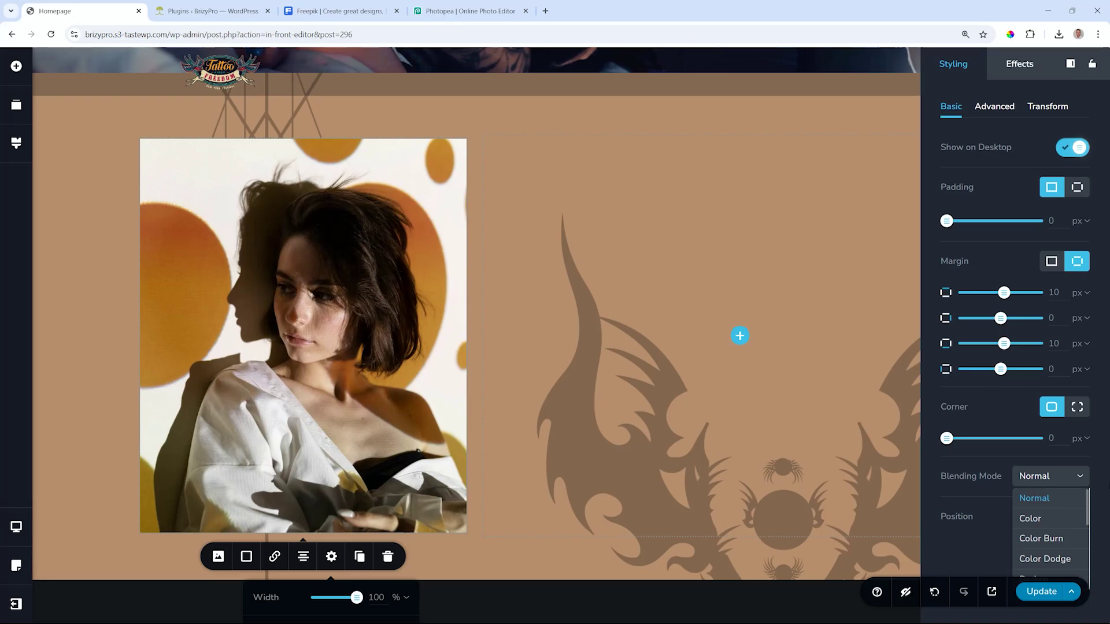
click(1031, 520)
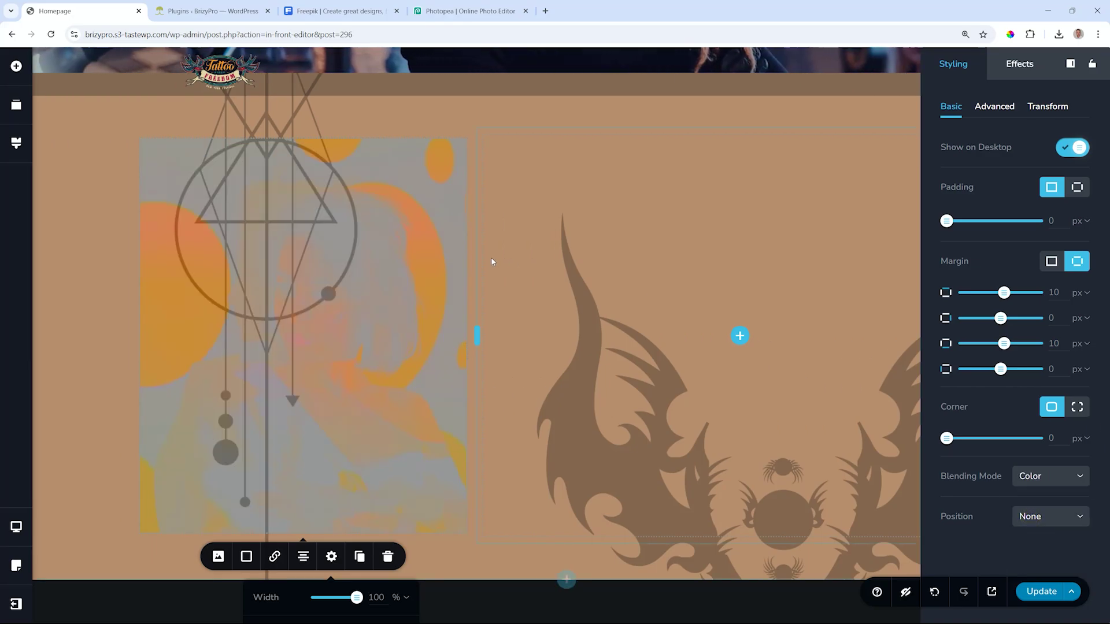
click(1025, 482)
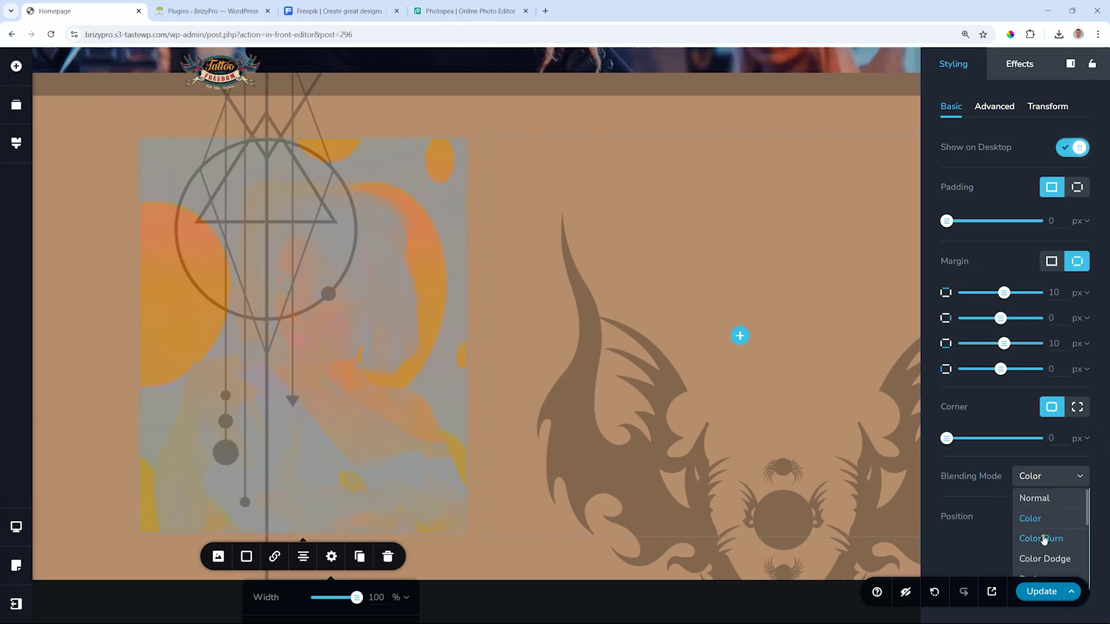
click(1044, 539)
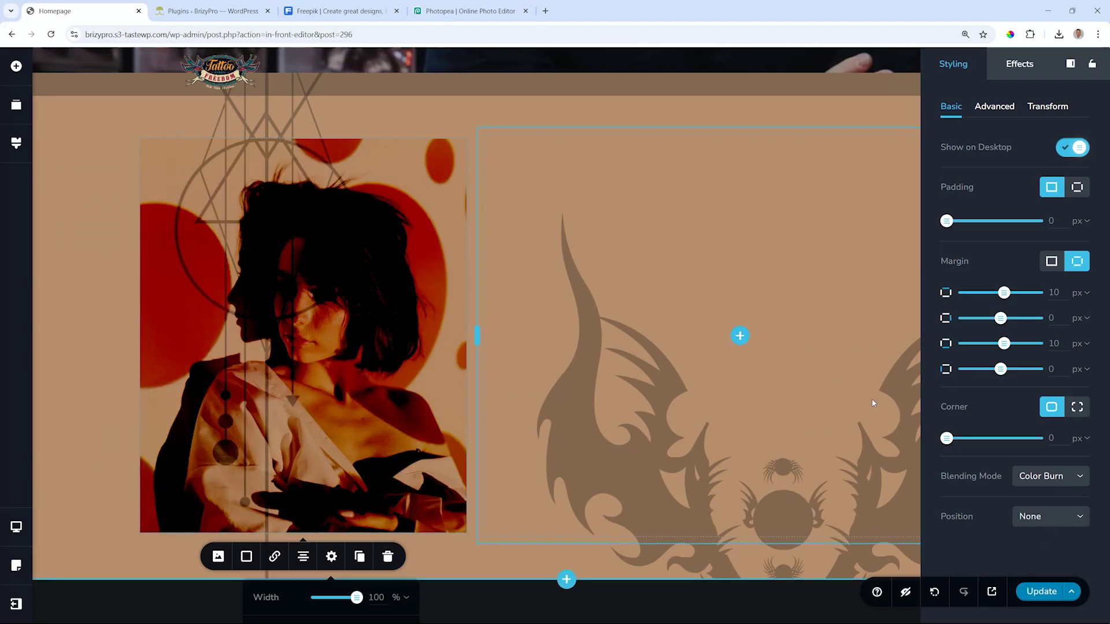
- Mask the tattoo photo into a hexagon shape
click(218, 557)
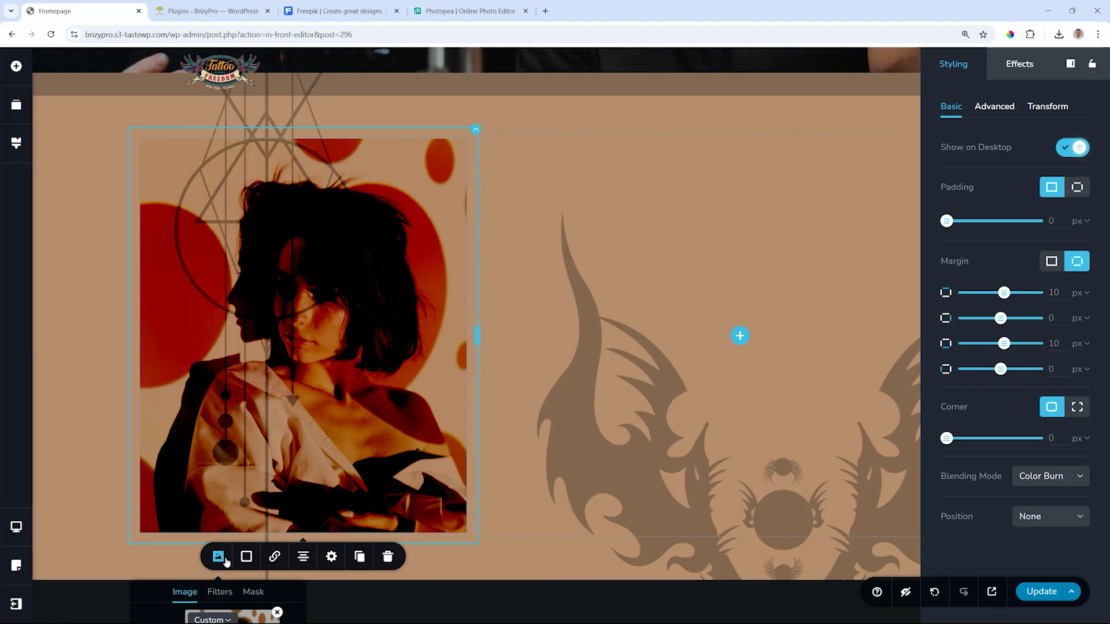
click(253, 593)
scroll(255, 555, down, 2)
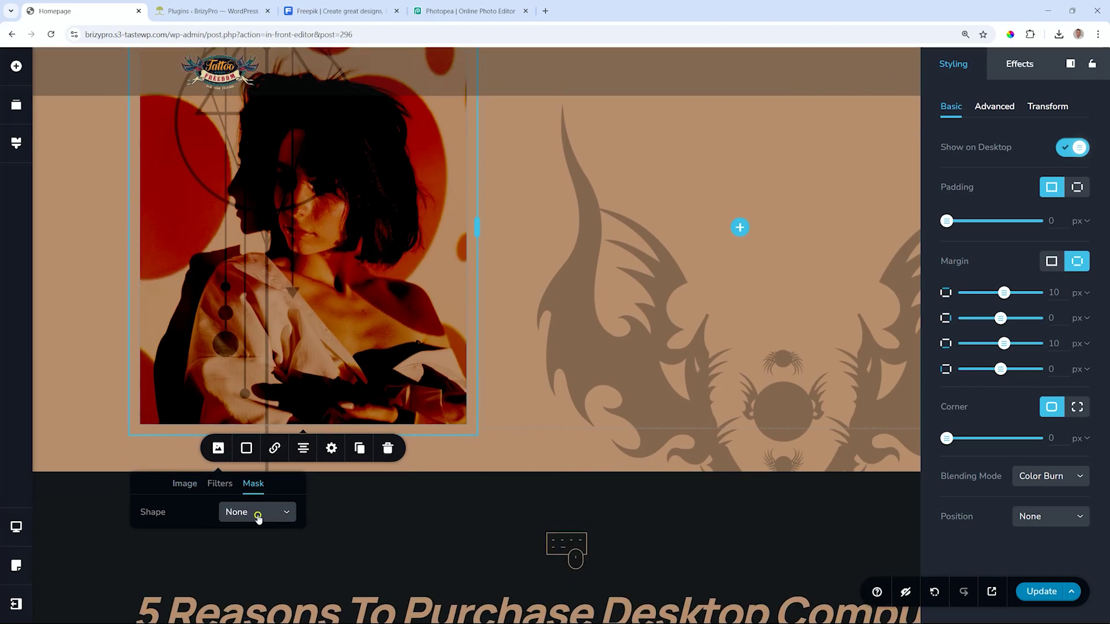
click(258, 513)
scroll(257, 550, down, 2)
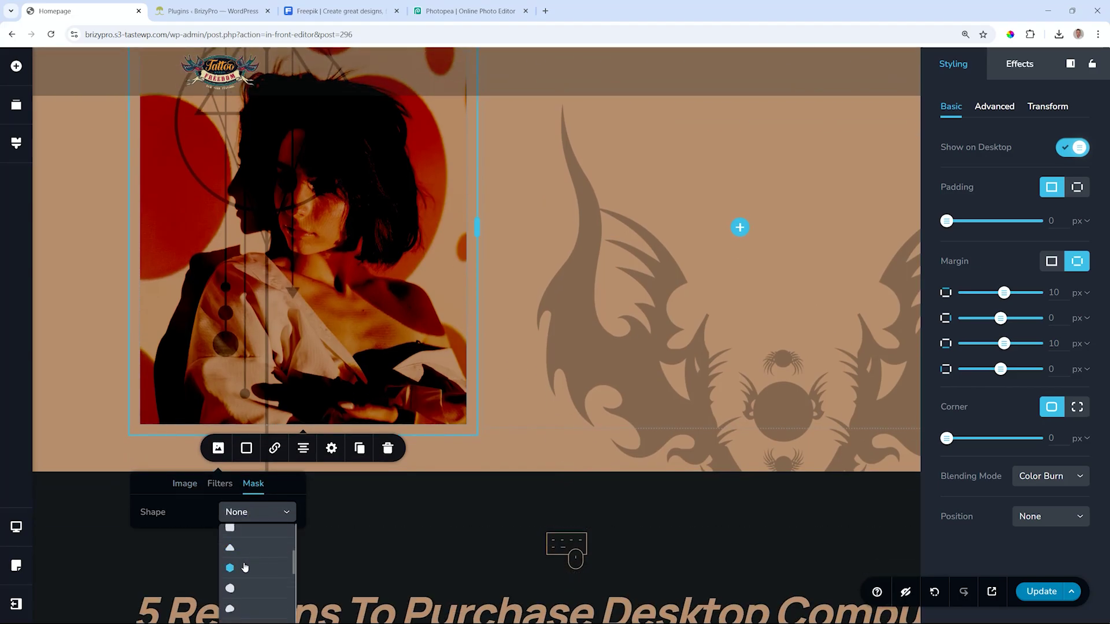
click(245, 568)
scroll(358, 474, up, 2)
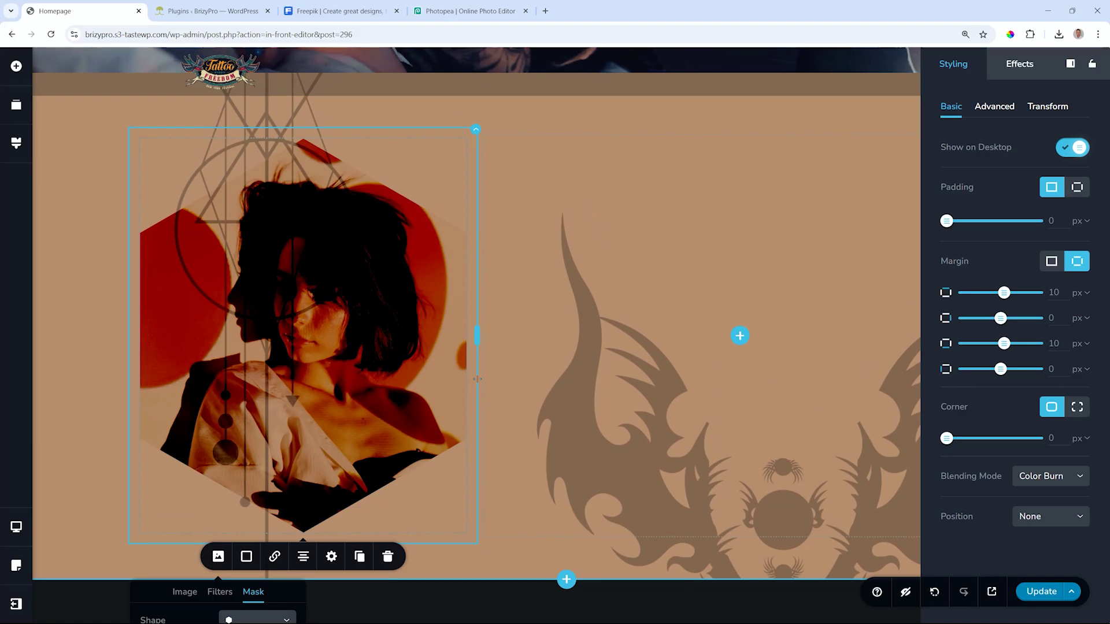
- Try Color Dodge, Darken and Multiply blending on the photo, ending on Overlay
click(1051, 476)
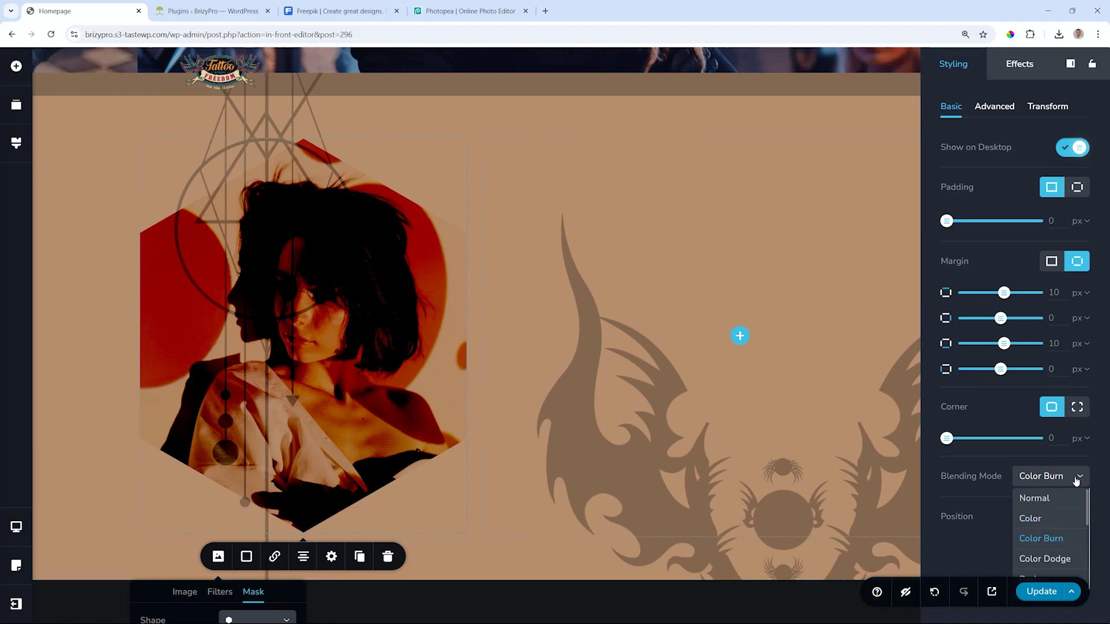
click(1045, 559)
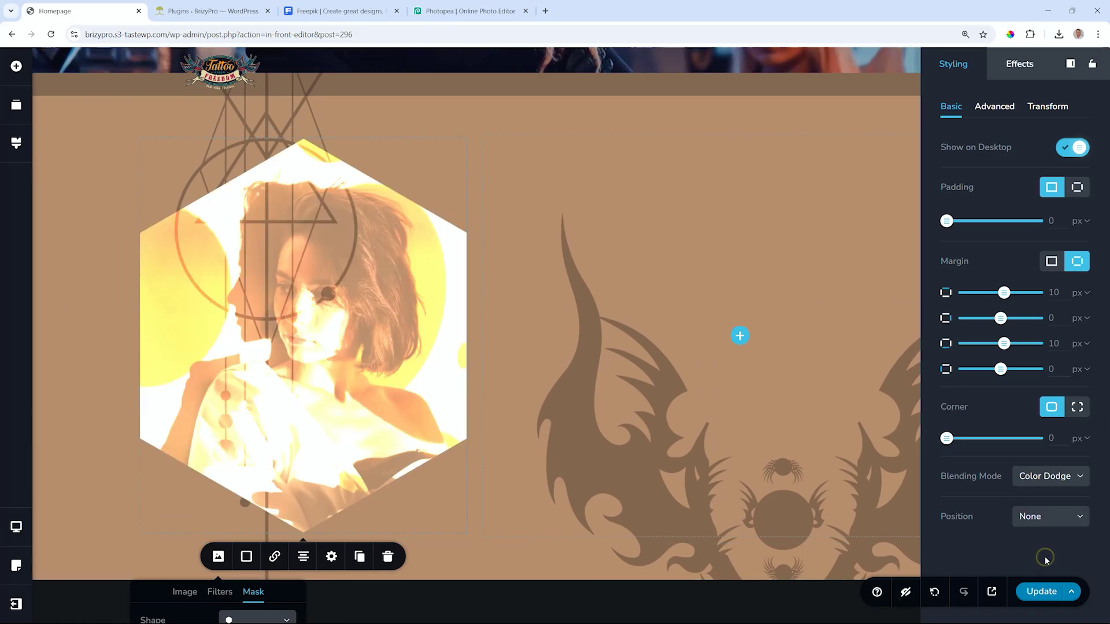
click(1071, 477)
scroll(1065, 509, down, 3)
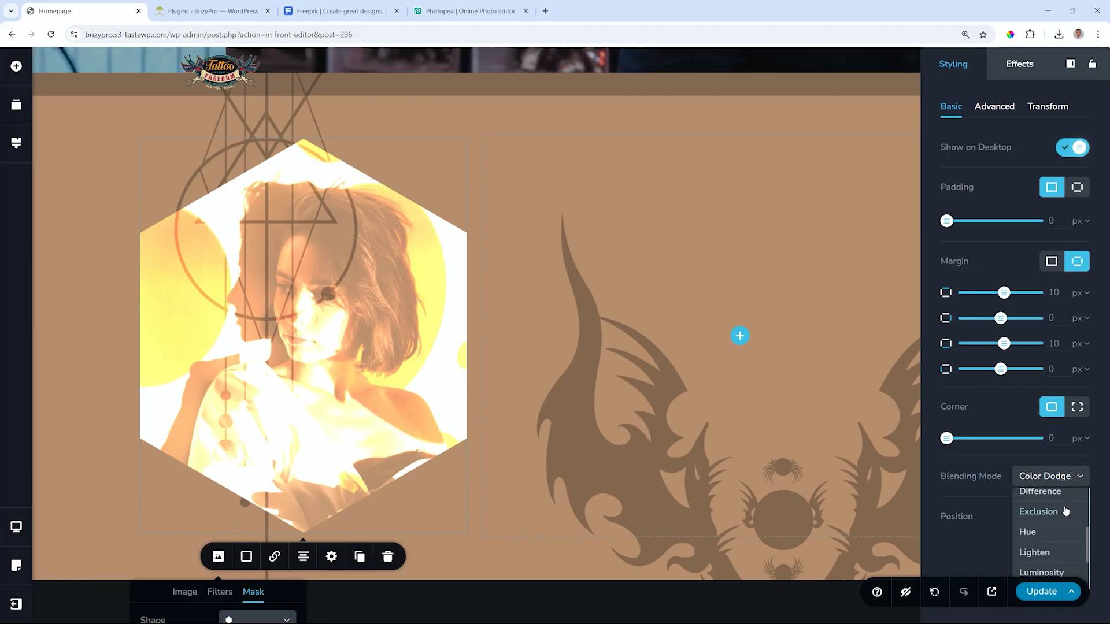
scroll(1066, 510, up, 1)
click(1035, 522)
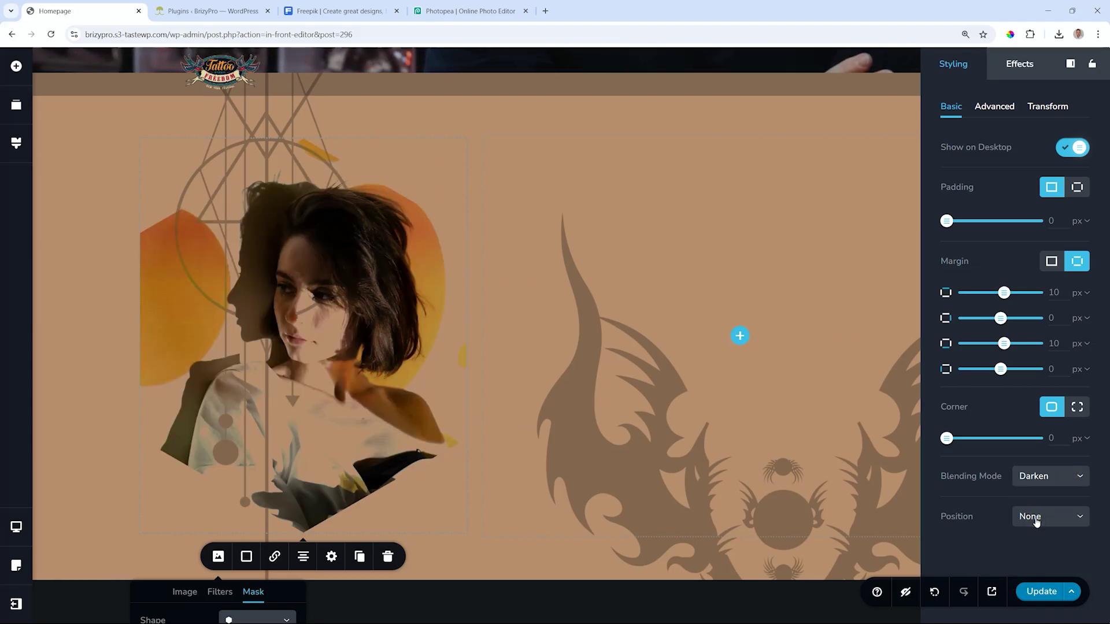
click(1049, 478)
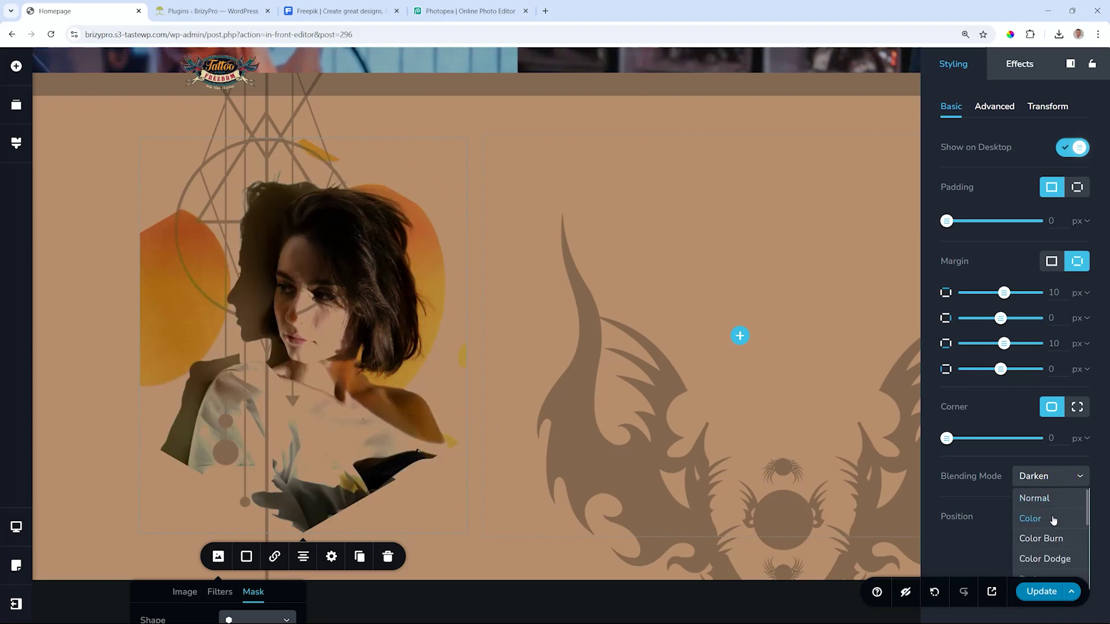
scroll(1053, 520, down, 3)
scroll(1053, 520, down, 2)
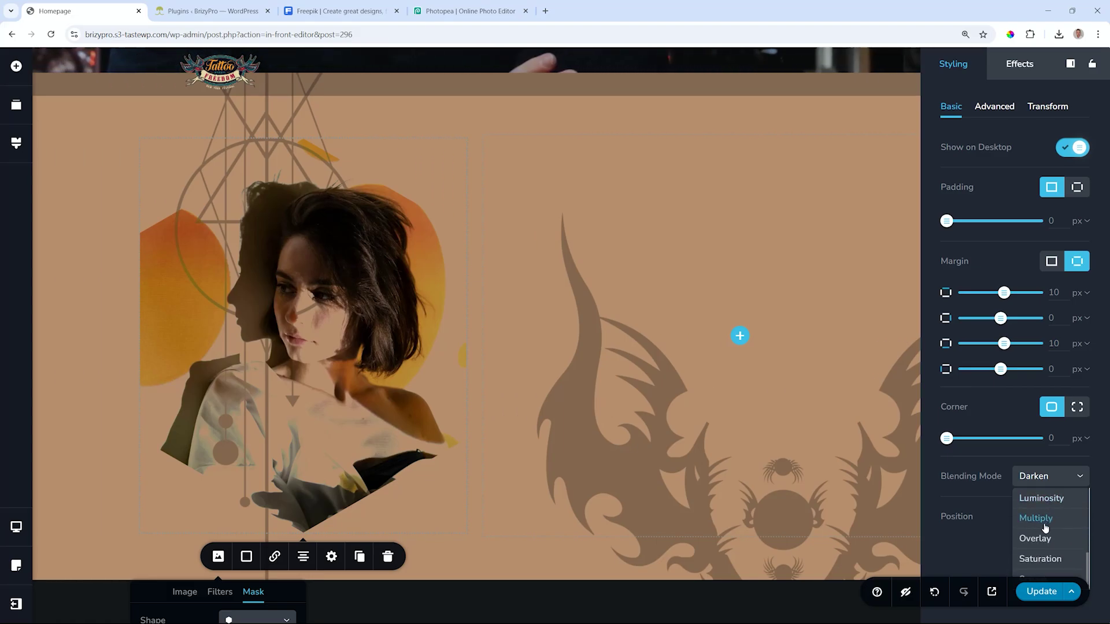
click(1051, 520)
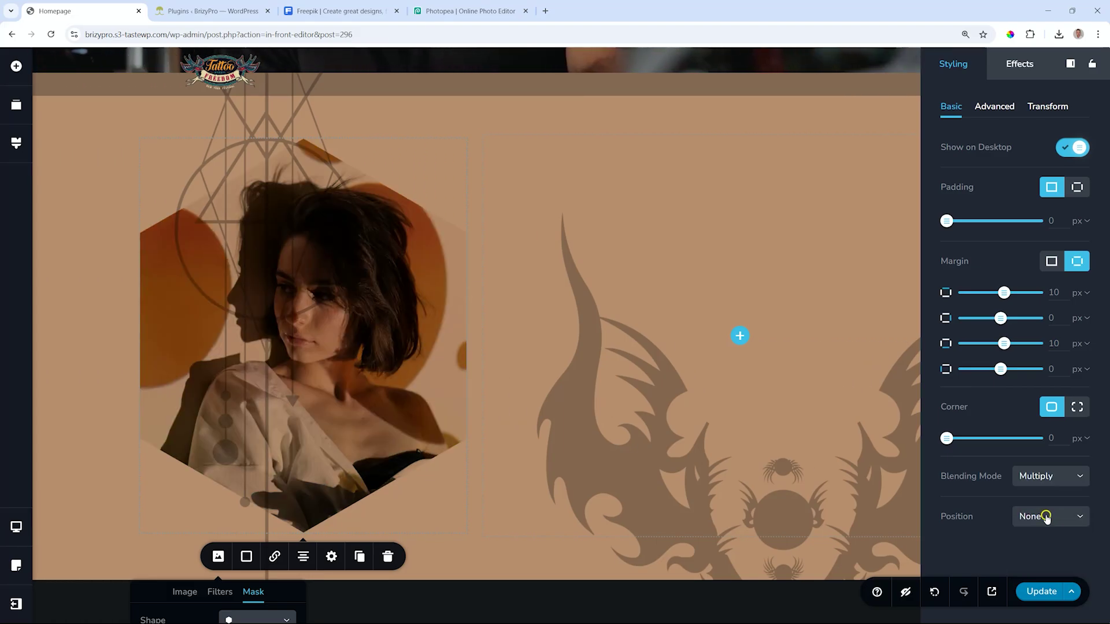
click(1066, 477)
scroll(1060, 516, down, 6)
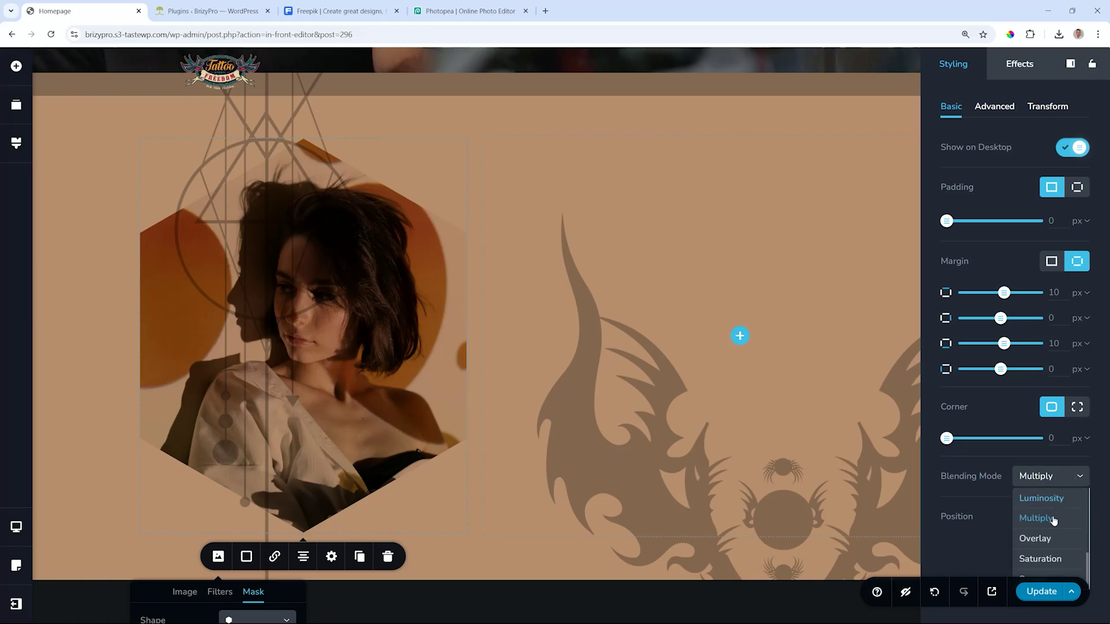
click(1044, 537)
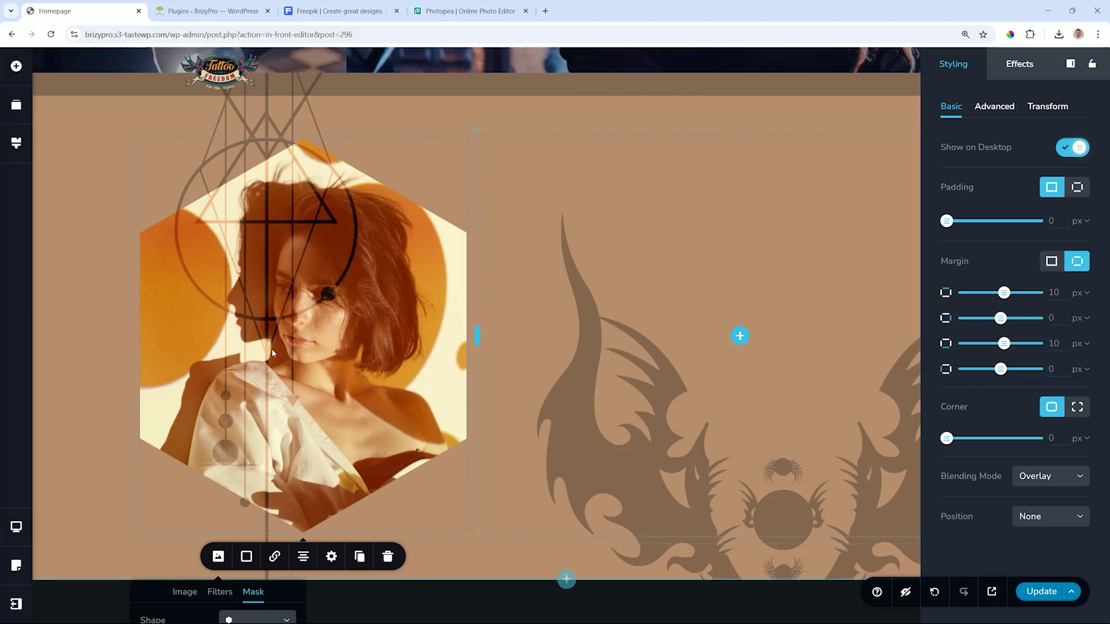
- Add a blank Create-your-own section below the hexagon photo section
click(653, 295)
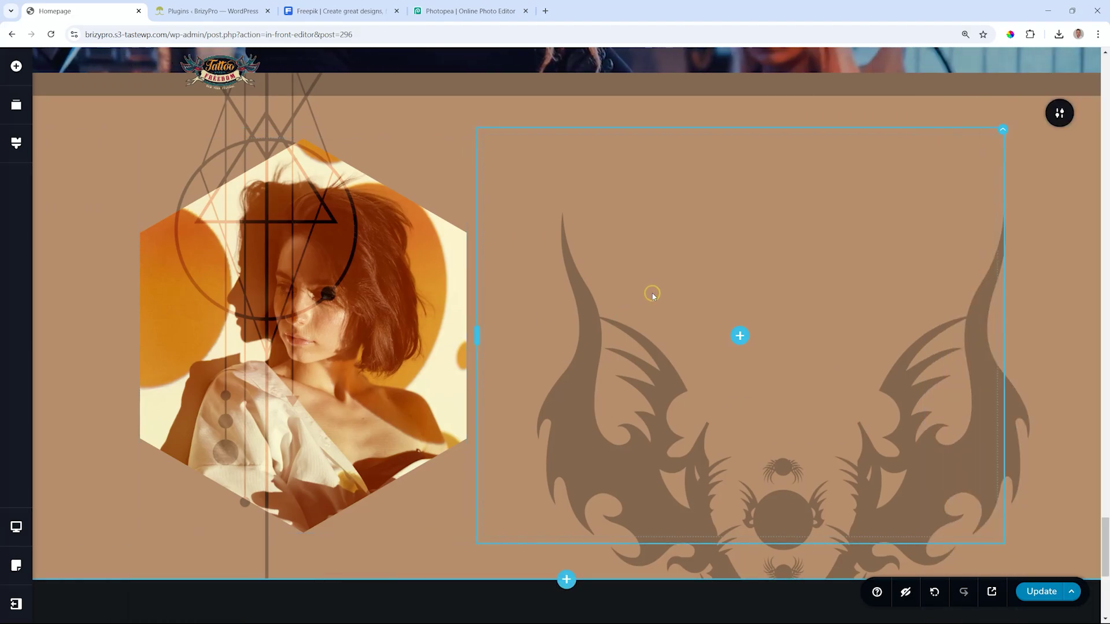
scroll(644, 298, down, 5)
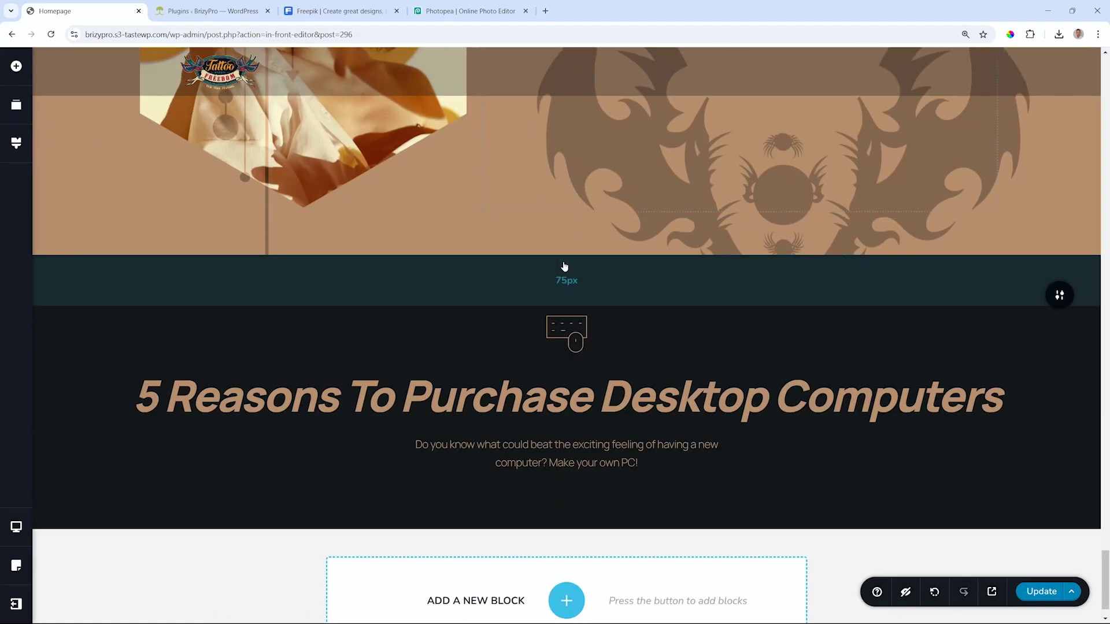
click(566, 257)
click(359, 198)
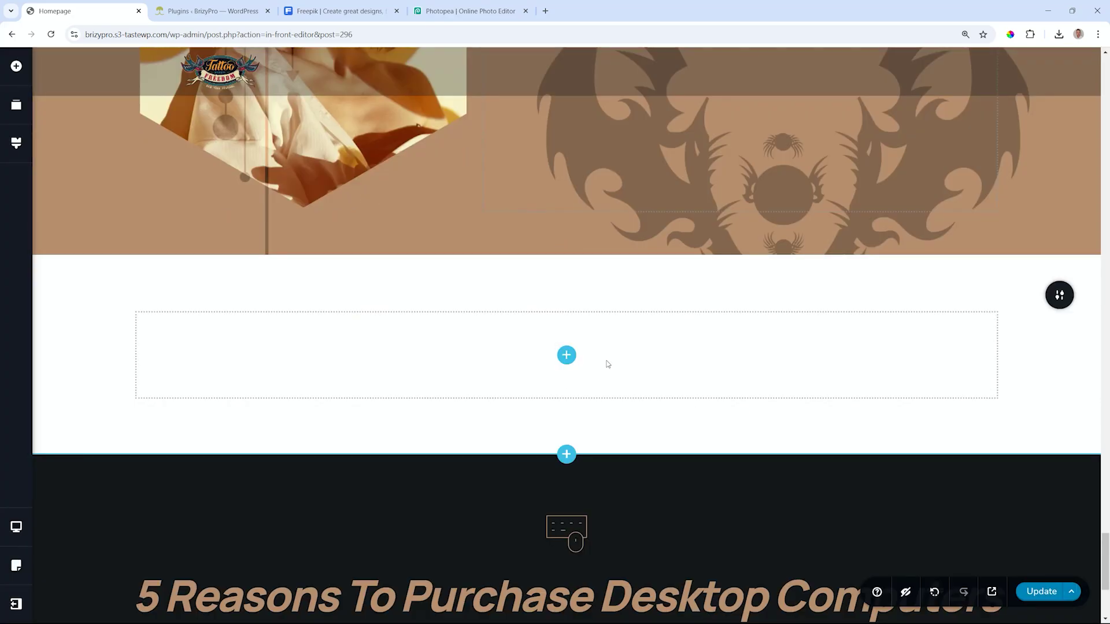
click(359, 11)
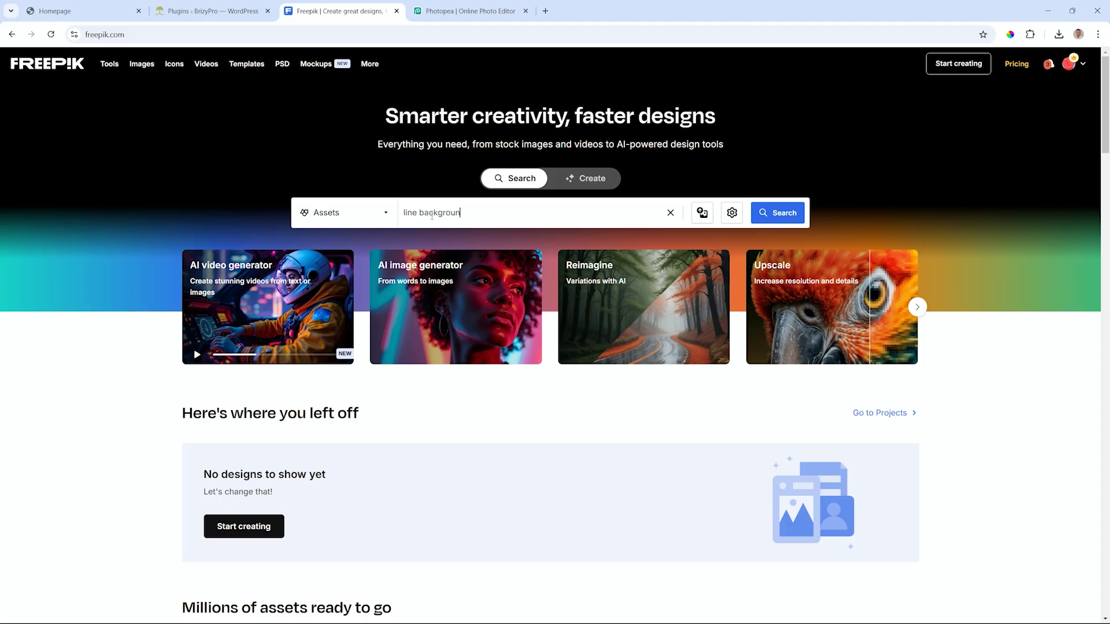
- Search Freepik for 'line background' and browse the results
key(Return)
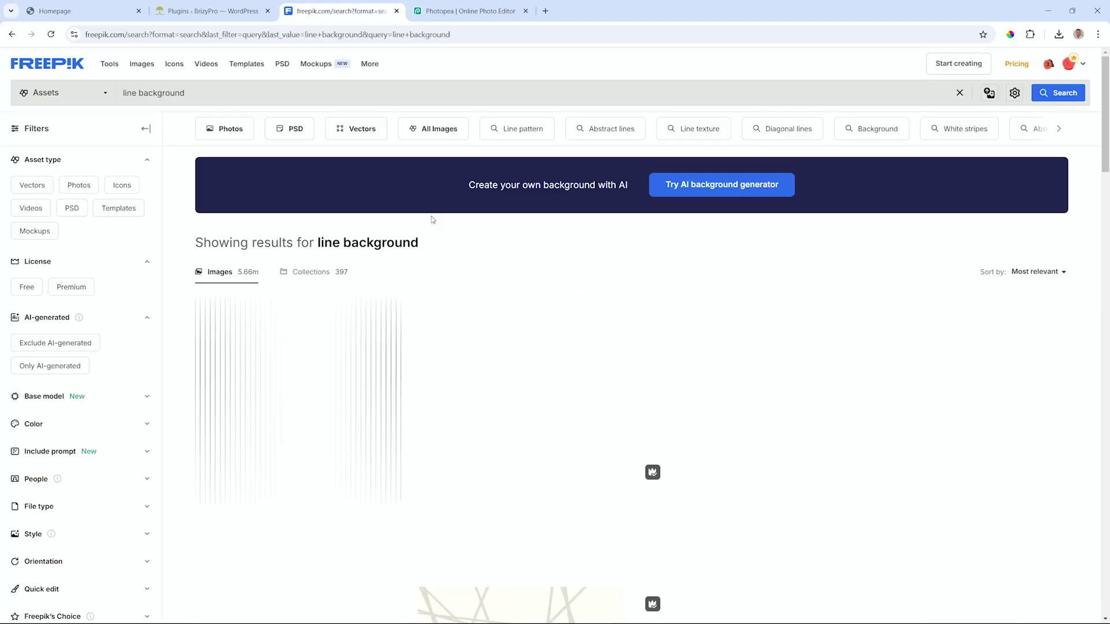
scroll(432, 219, down, 3)
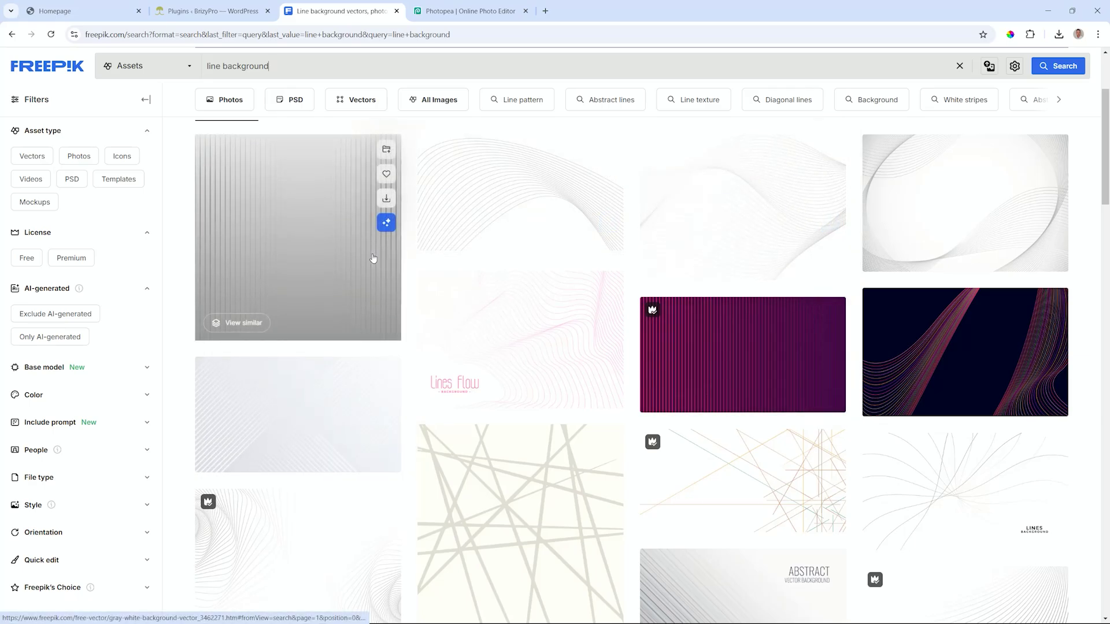
scroll(373, 259, down, 7)
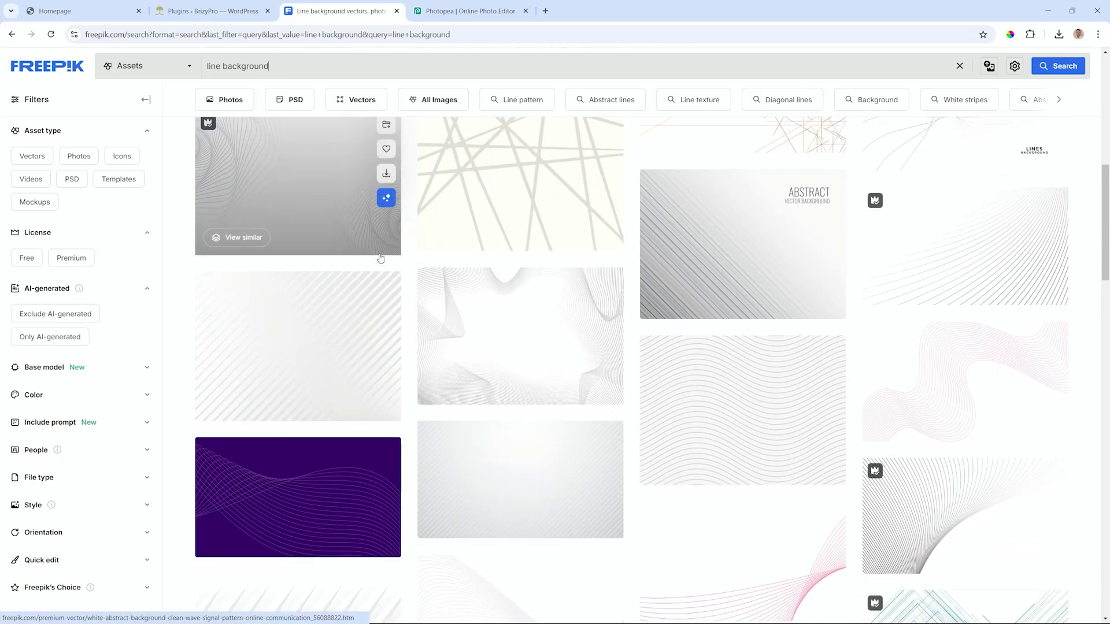
scroll(551, 247, down, 15)
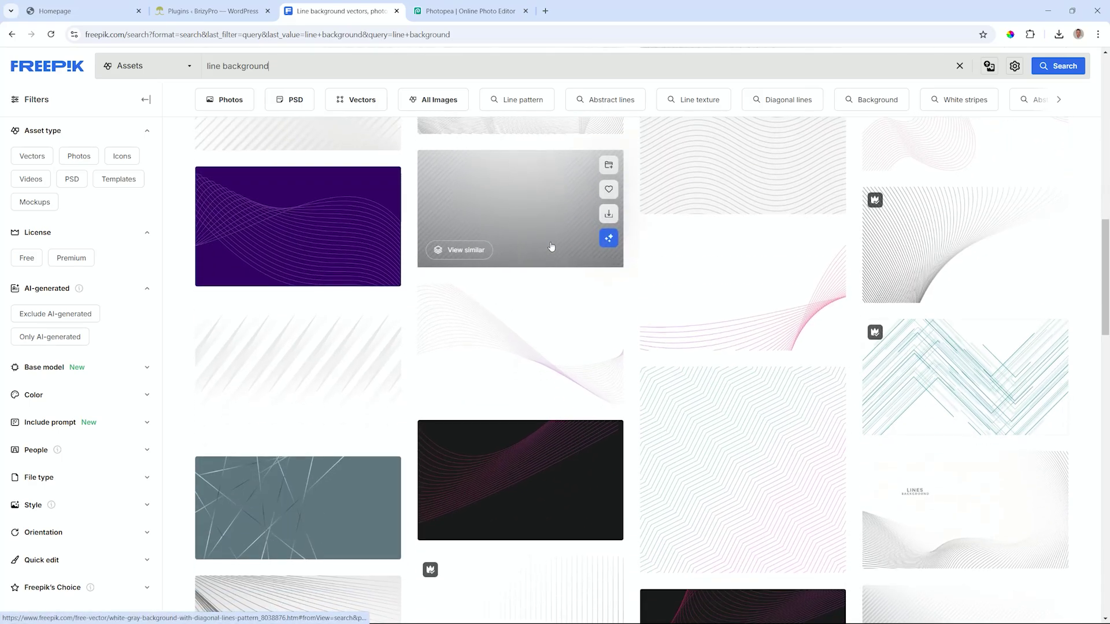
scroll(551, 247, down, 6)
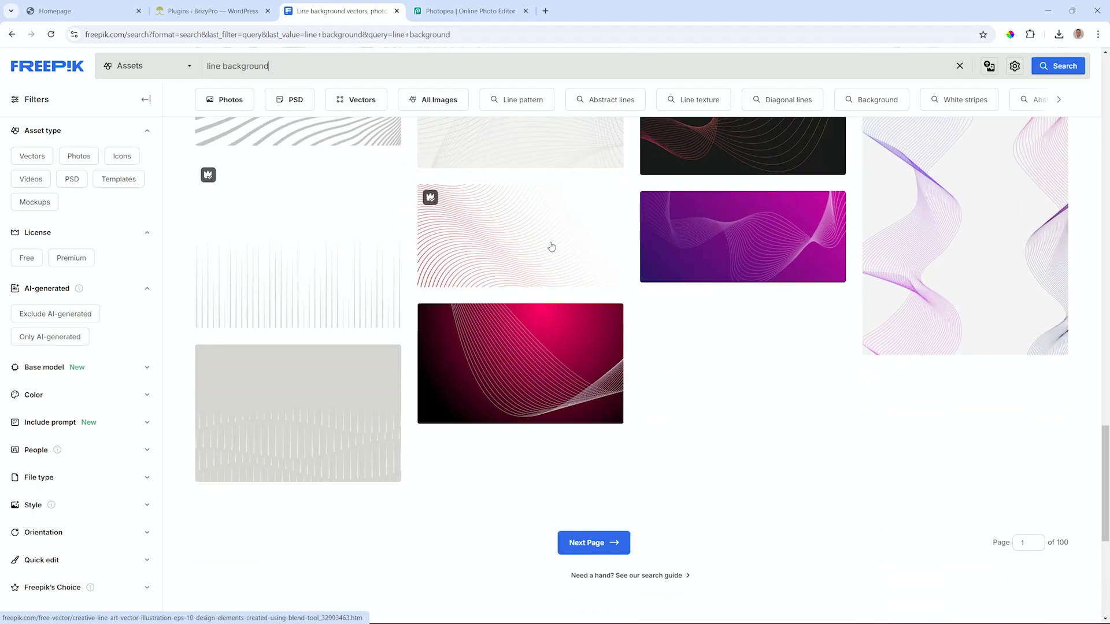
scroll(551, 247, up, 12)
scroll(551, 247, up, 10)
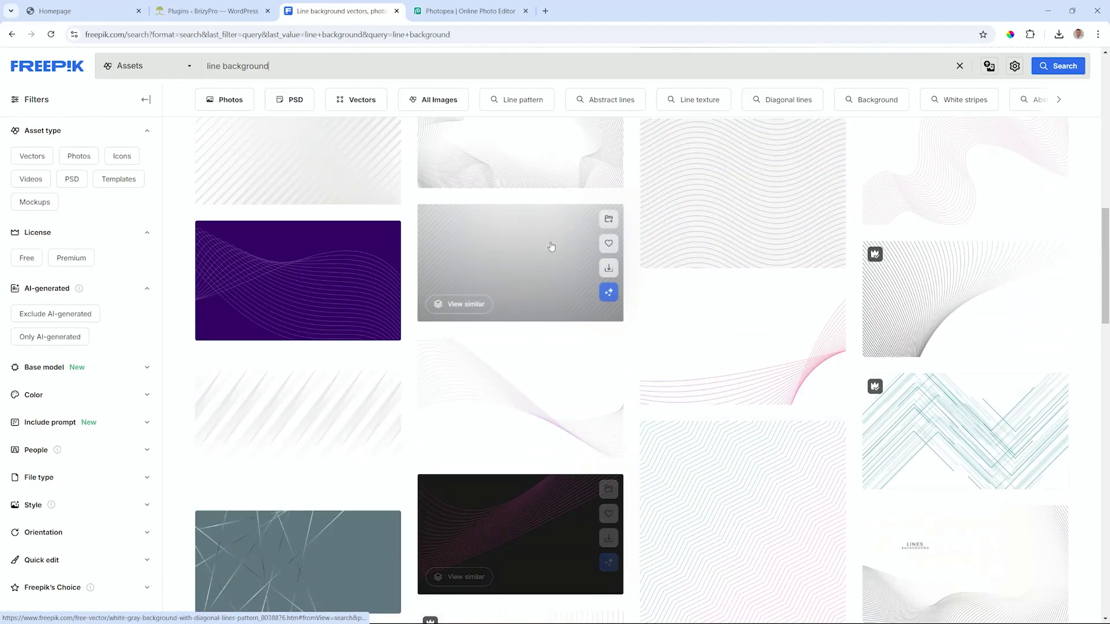
scroll(551, 247, down, 5)
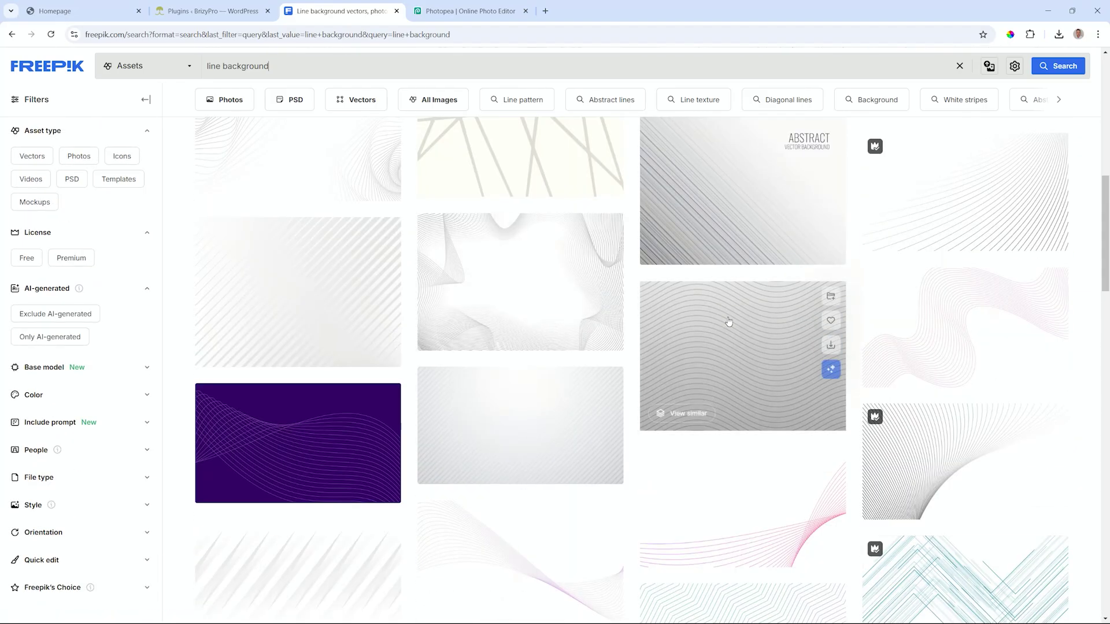
- Download the Wavy smooth lines pattern background
click(726, 320)
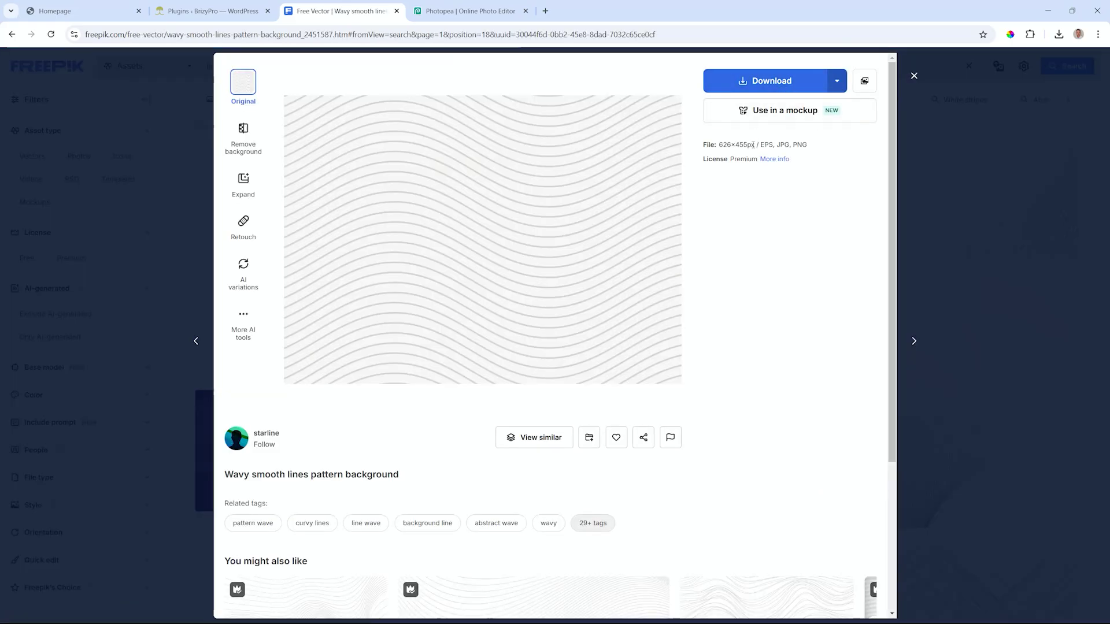
click(775, 85)
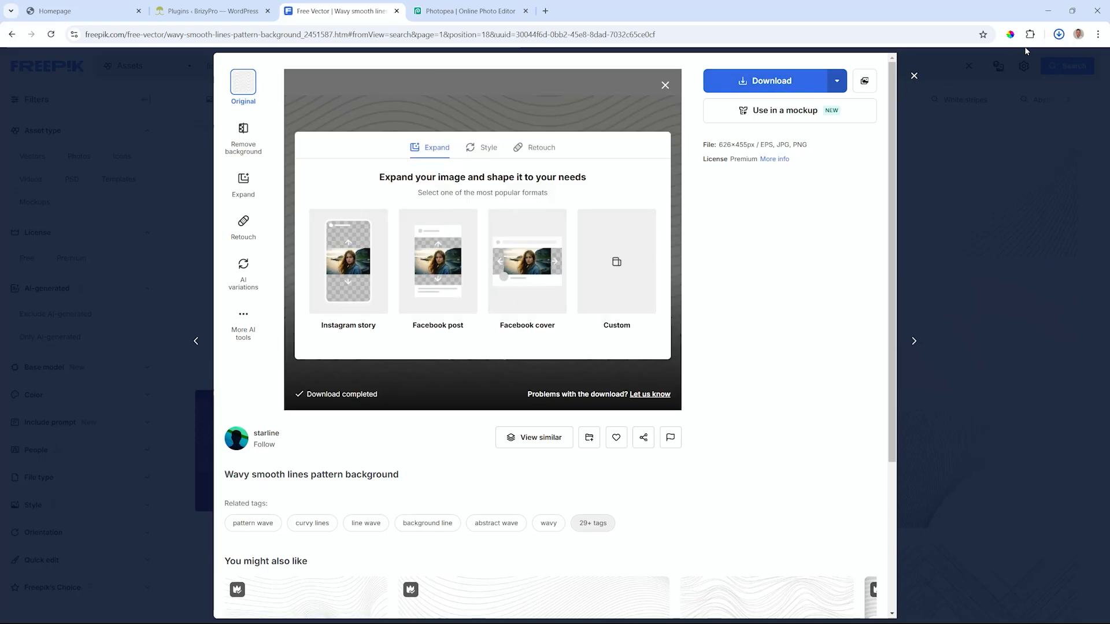
click(1058, 35)
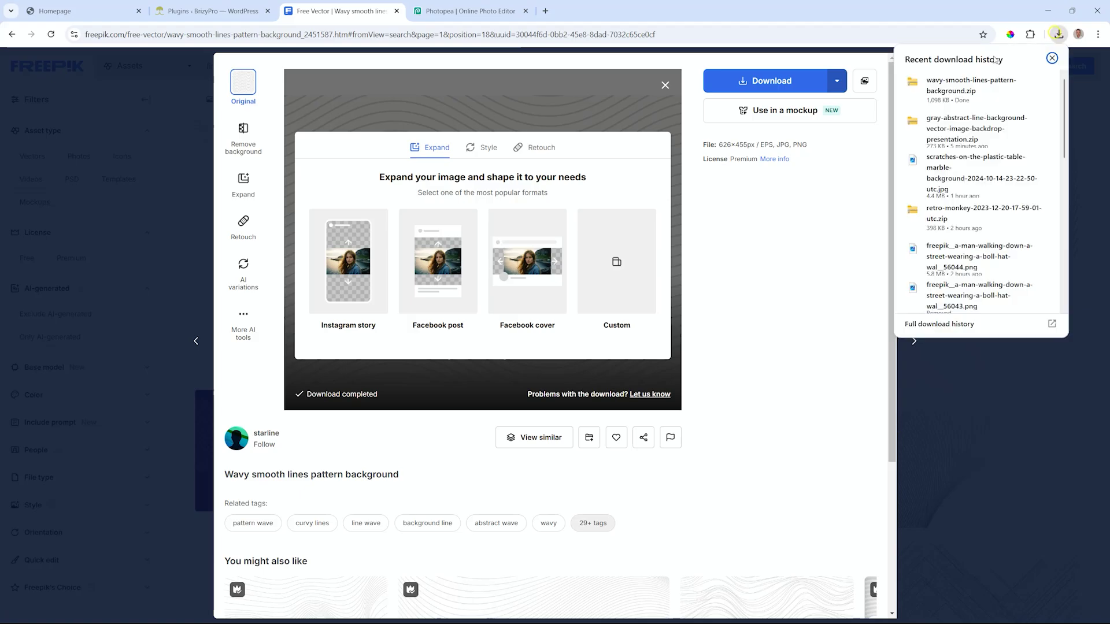
- Extract 14206.jpg from the downloaded zip into Downloads and preview it
click(1017, 82)
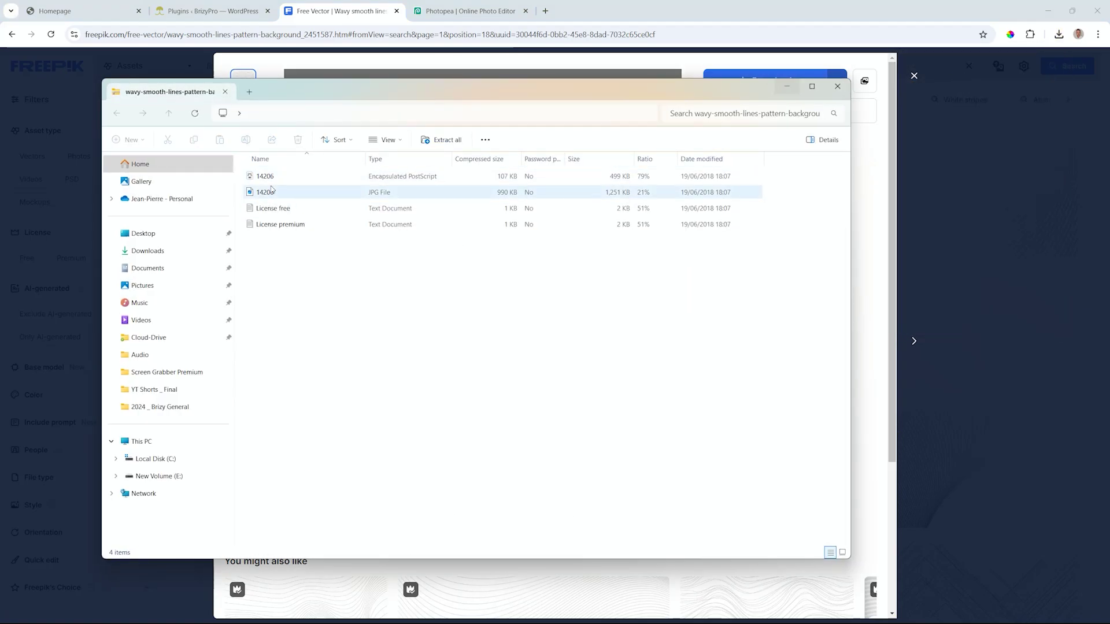
drag(264, 192, 152, 252)
click(154, 255)
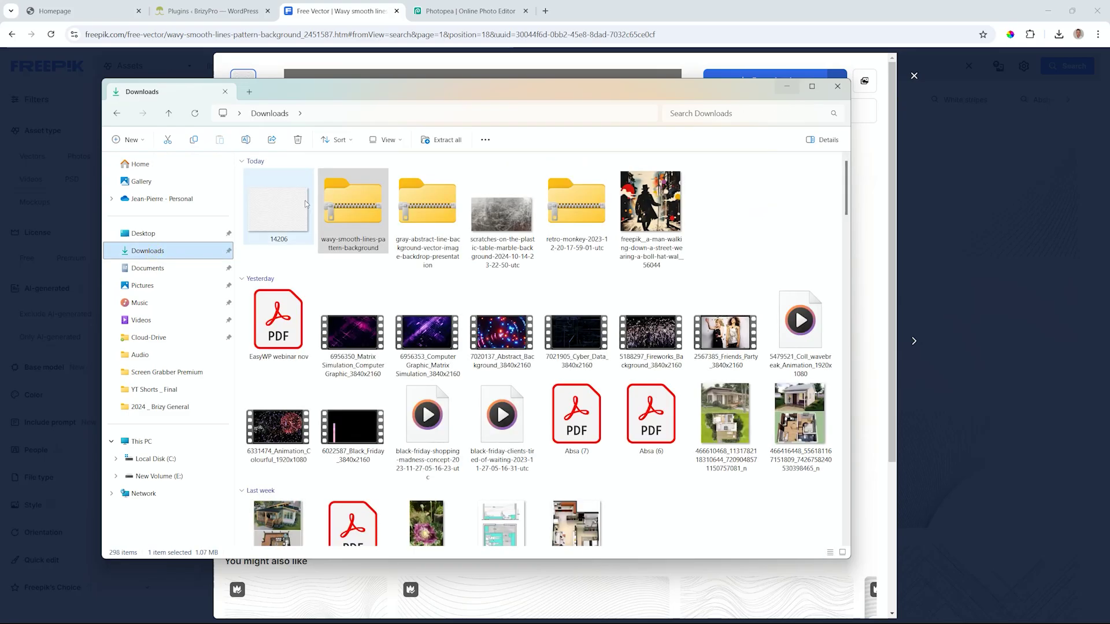
double_click(276, 212)
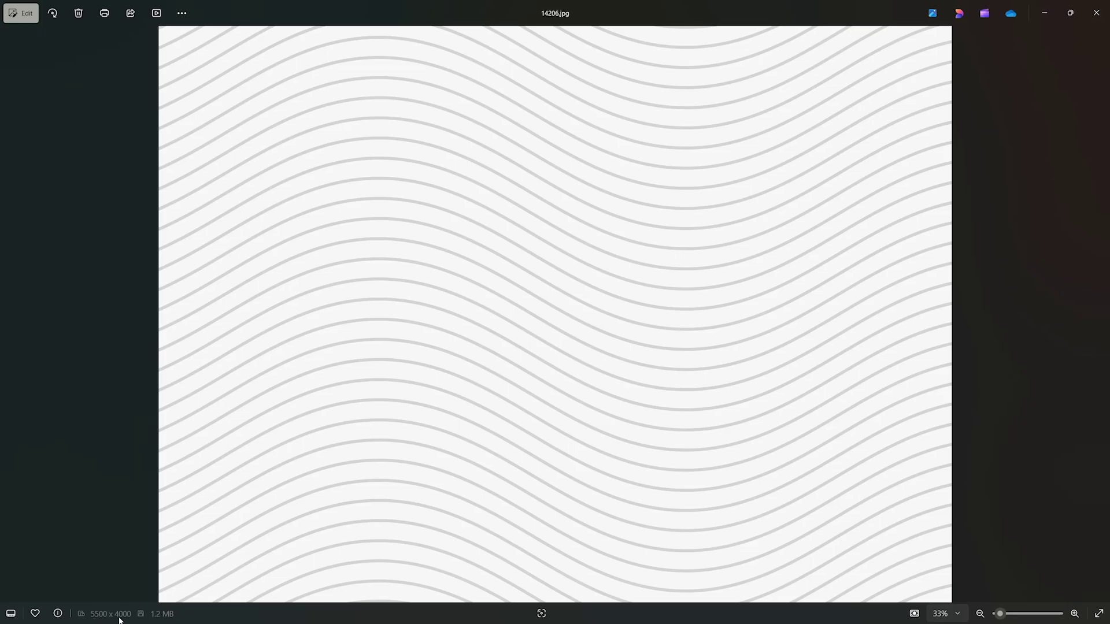
click(1103, 13)
click(463, 12)
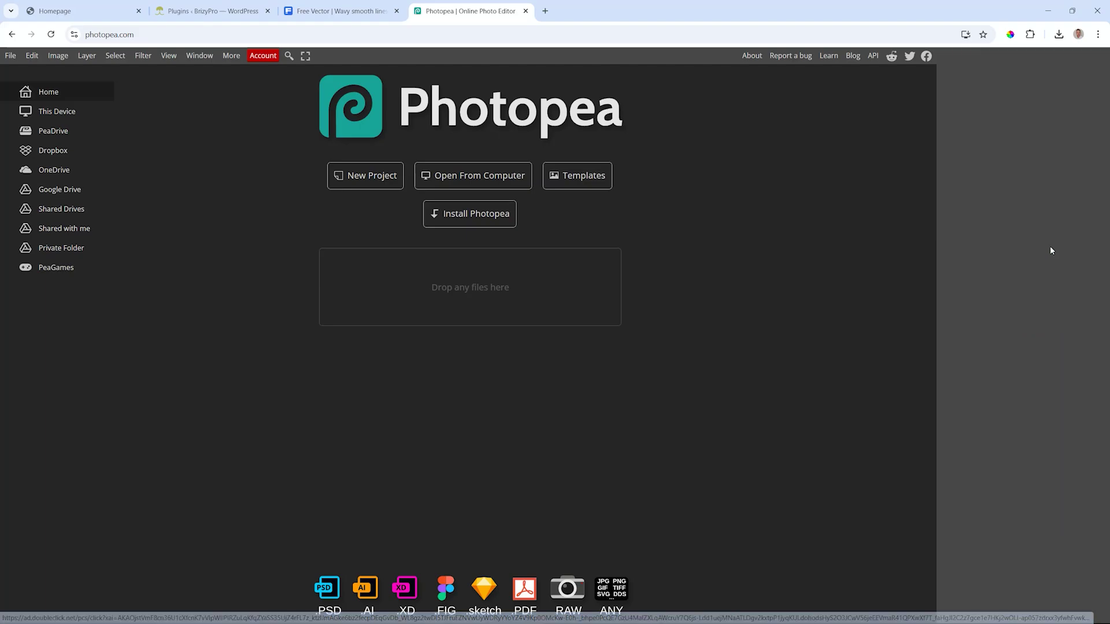
- Open 14206 from the Downloads folder in Photopea using Ctrl+O
key(ctrl+o)
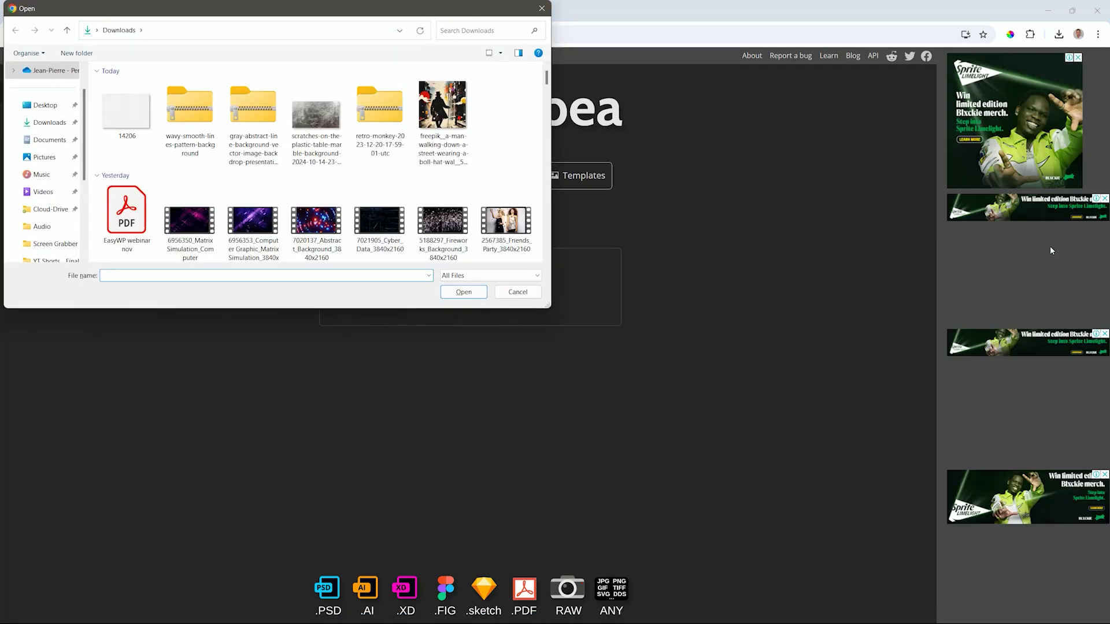
double_click(121, 118)
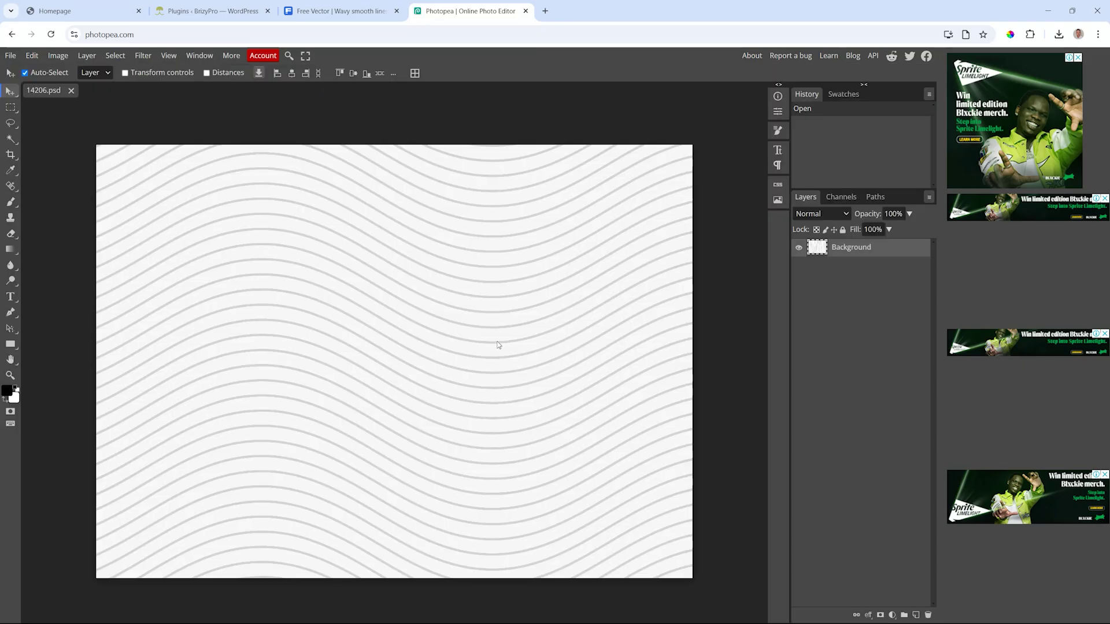
- Export the pattern as a WebP named Line BG, 1920 px wide, at 50% quality
click(10, 55)
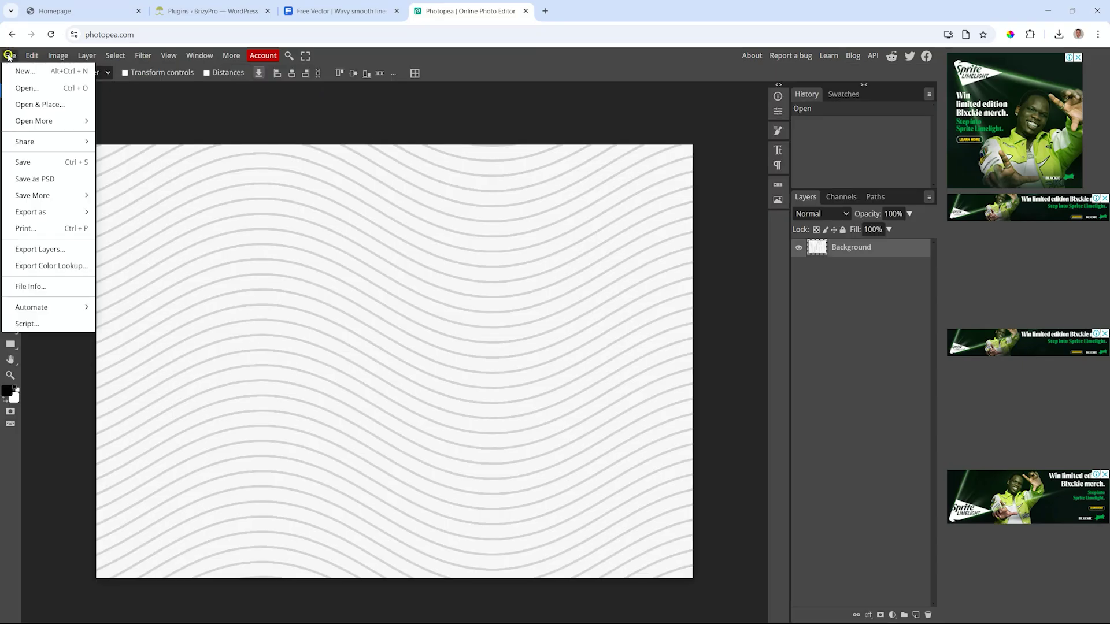
mouse_move(42, 210)
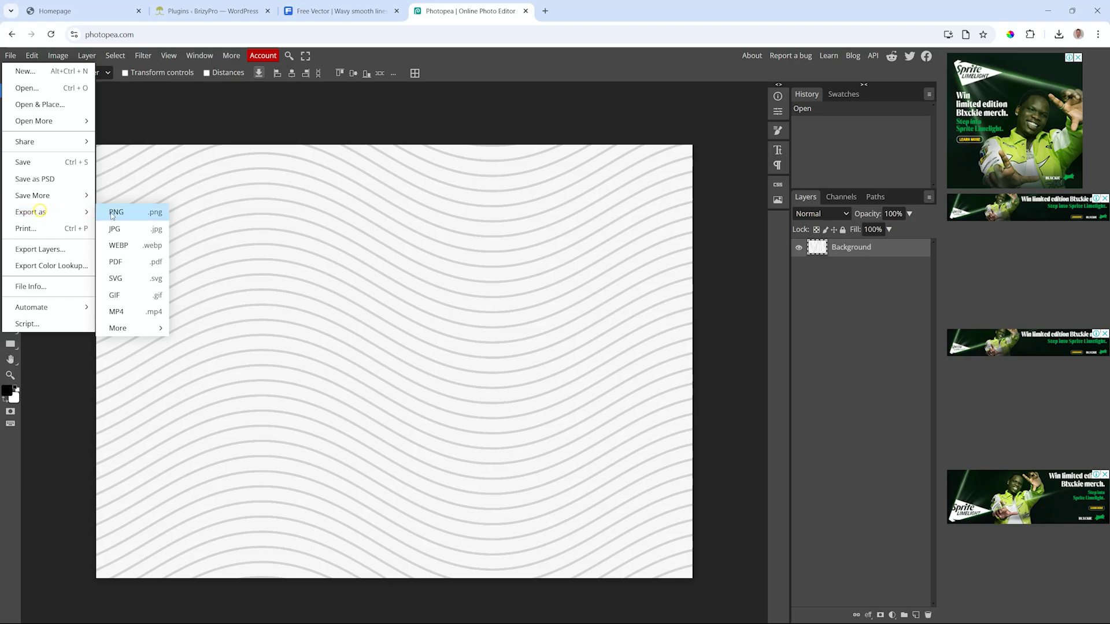
click(118, 245)
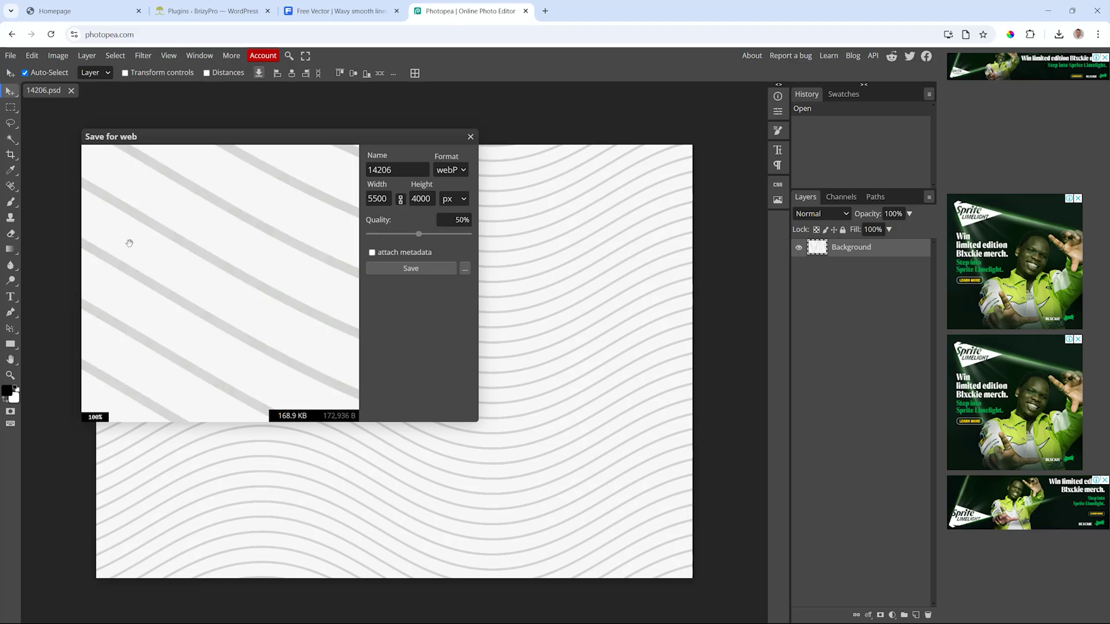
double_click(376, 199)
text(1920)
key(Tab)
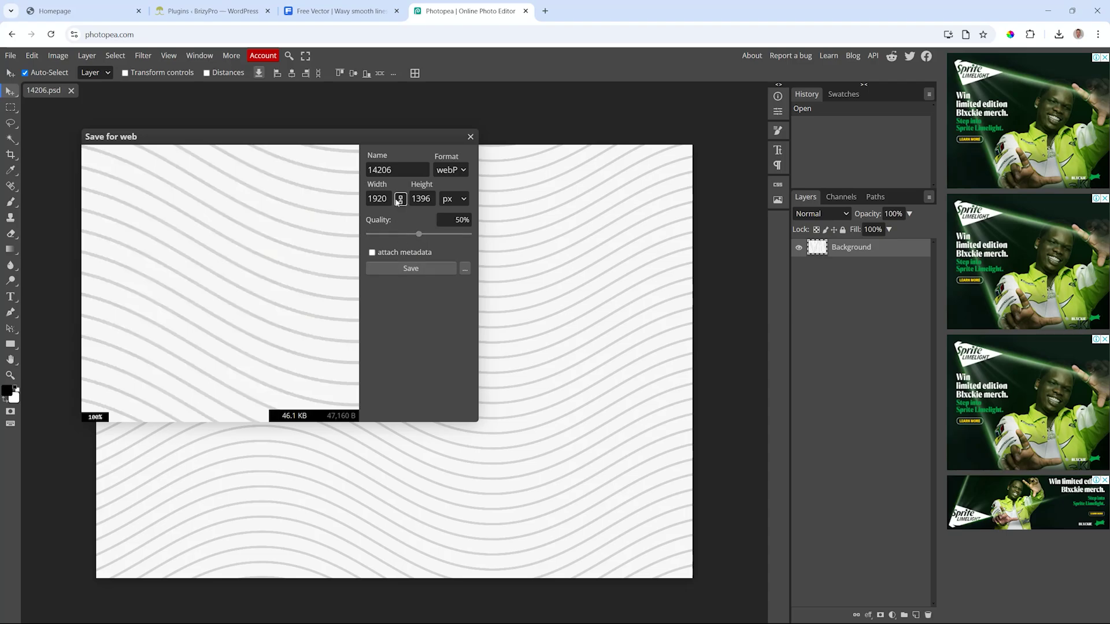
drag(403, 170, 366, 173)
text(Line BG)
click(423, 273)
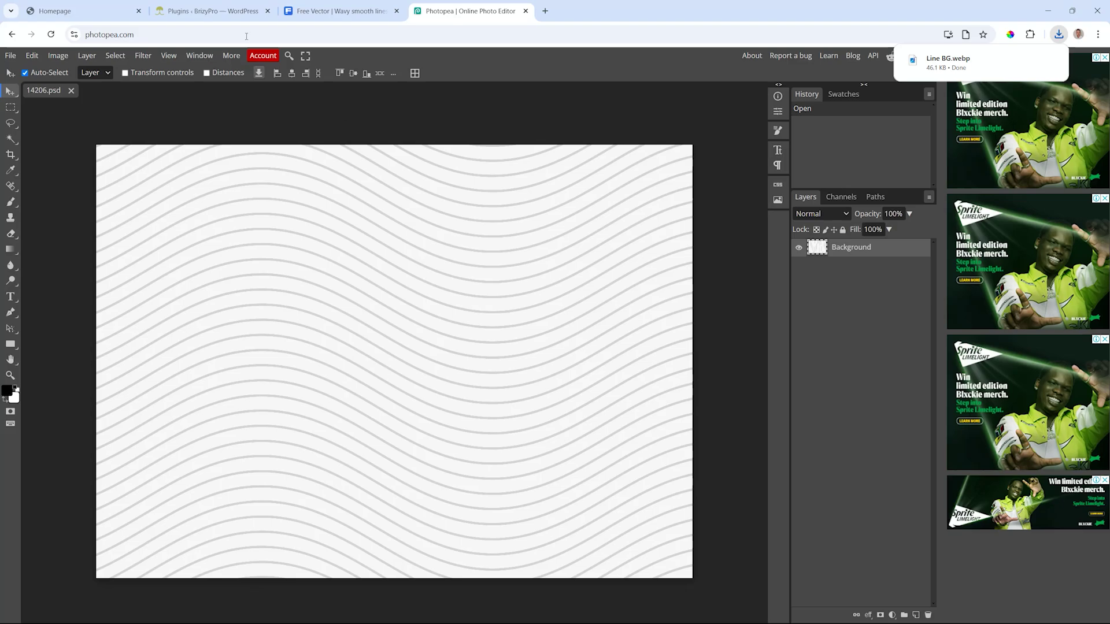
- In the Homepage editor, open the empty section's background image picker
click(80, 11)
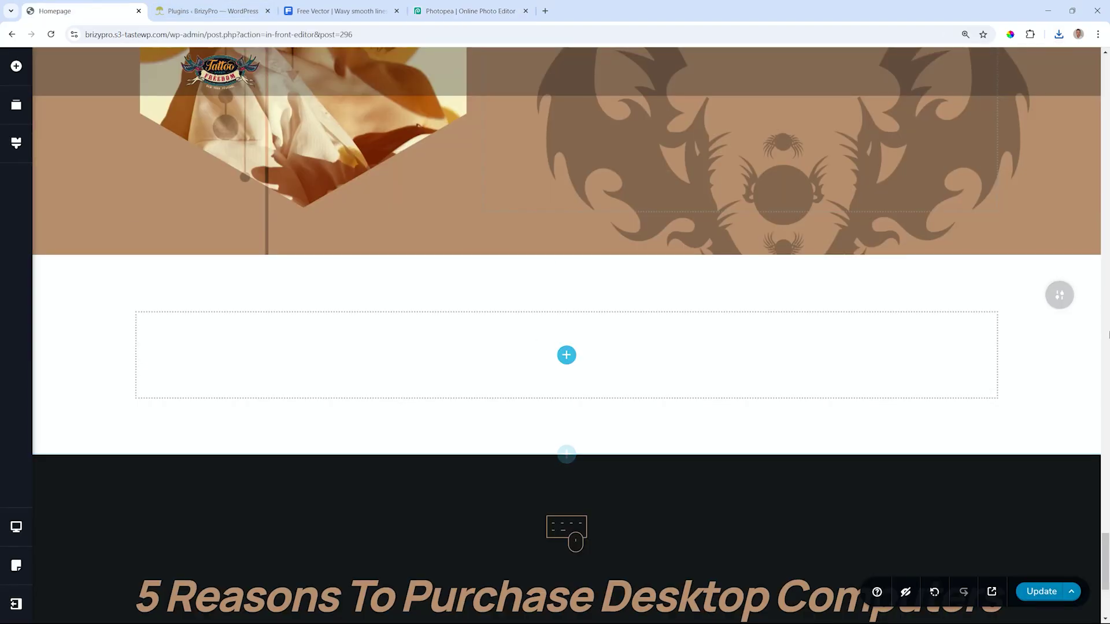
click(1060, 295)
click(888, 305)
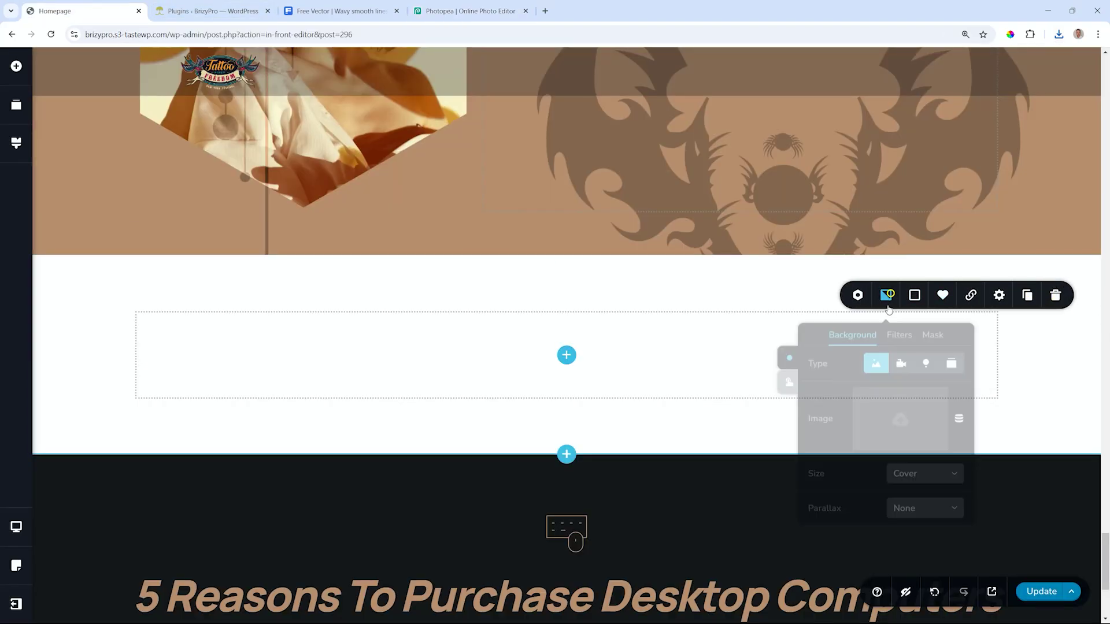
click(898, 416)
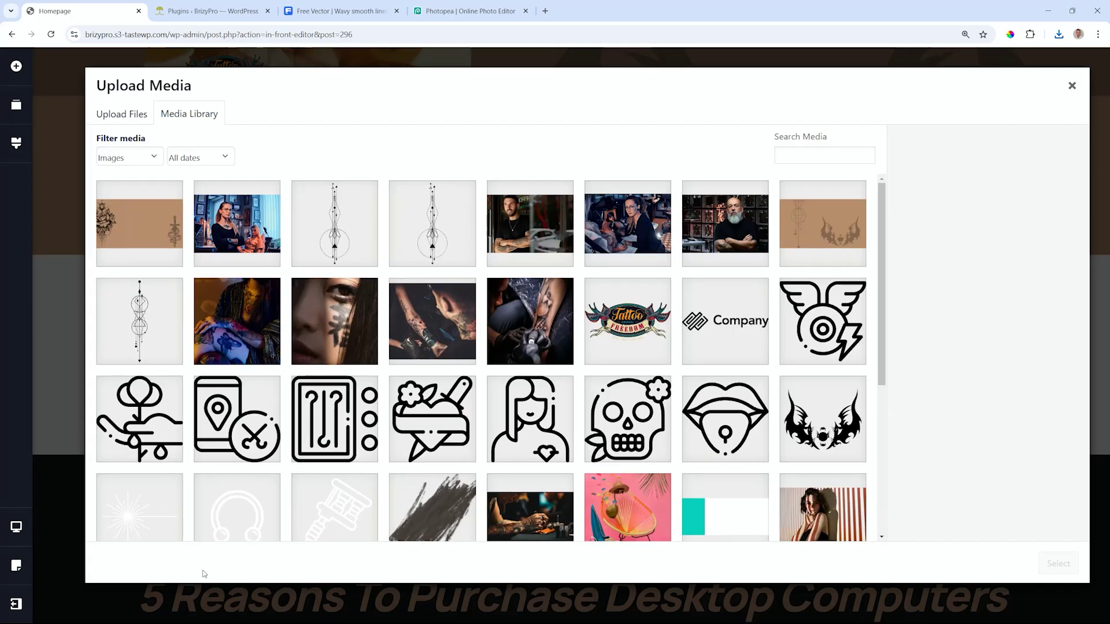
- Upload Line BG.webp from Downloads to the Media Library and select it as the background
key(alt+Tab)
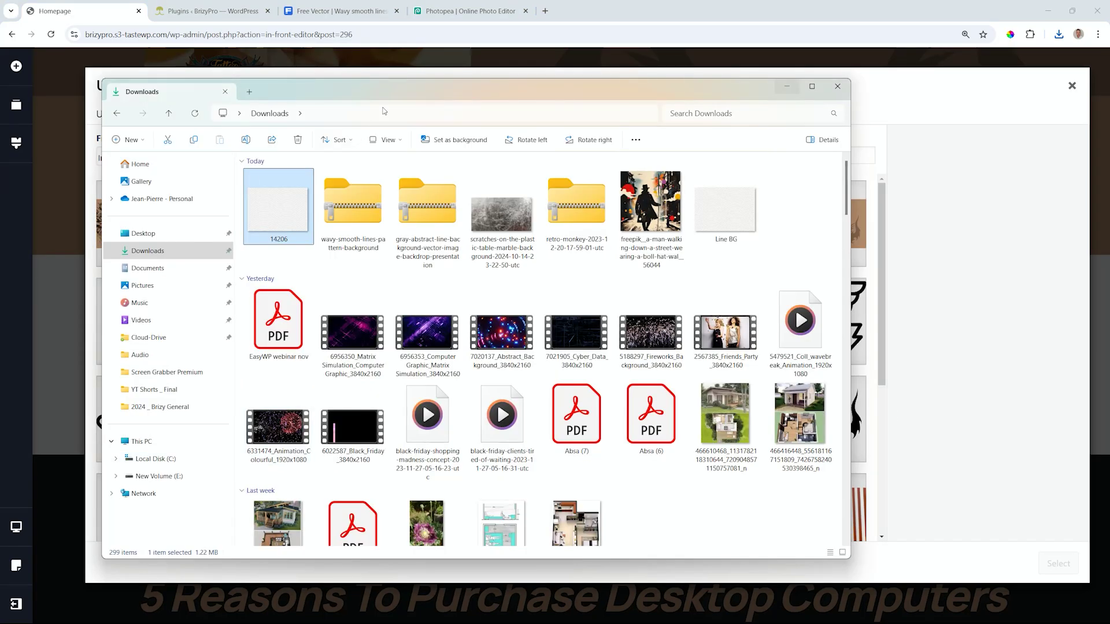
drag(394, 90, 683, 110)
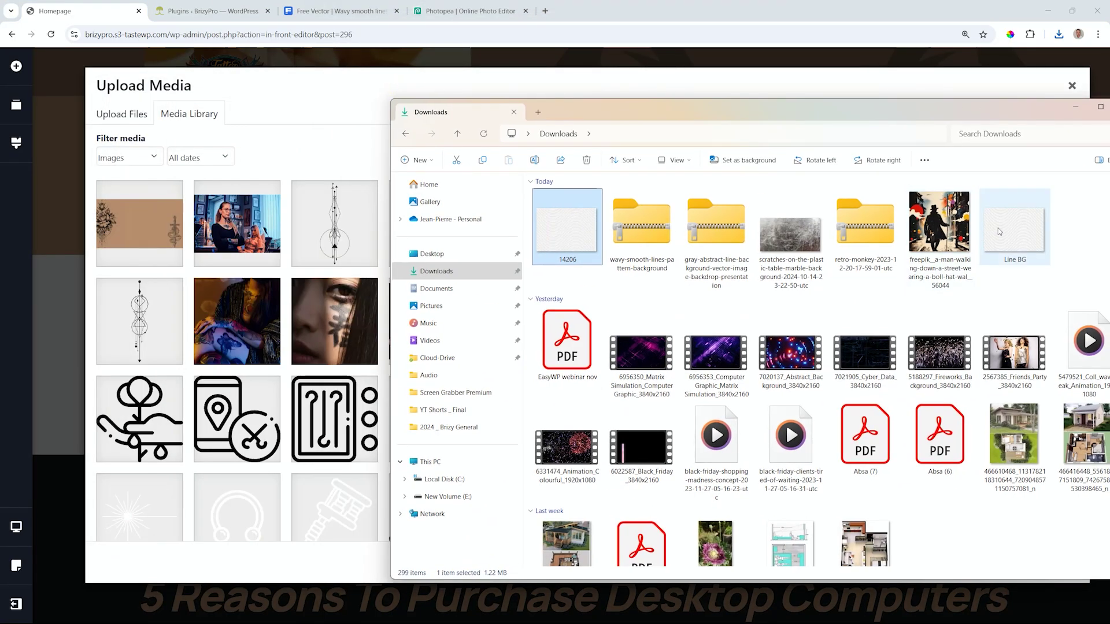
drag(1014, 227, 243, 321)
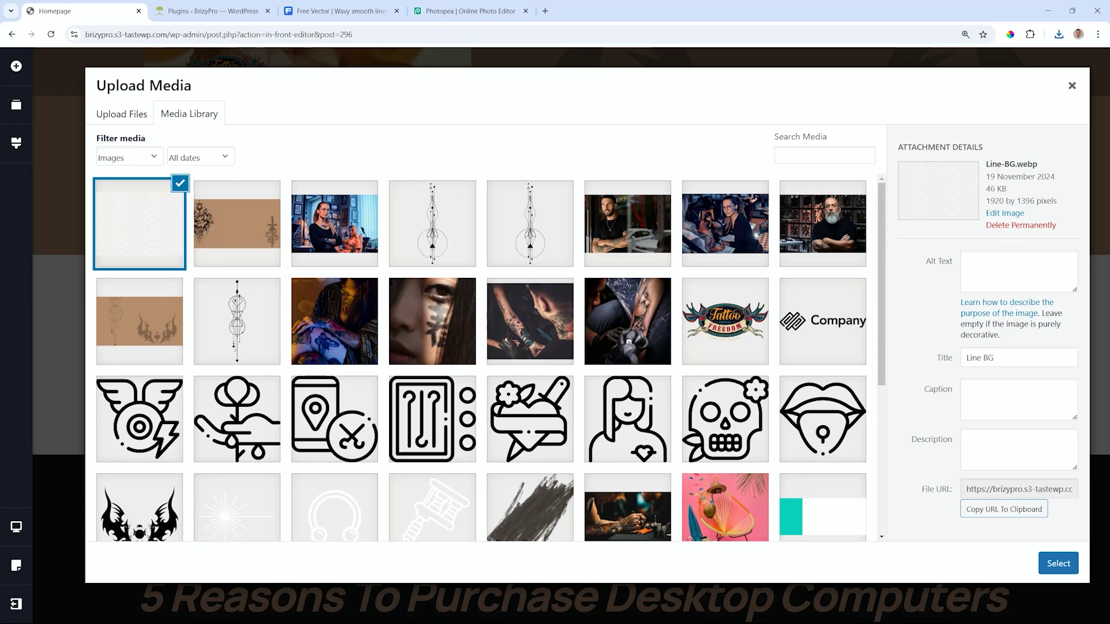
click(1062, 564)
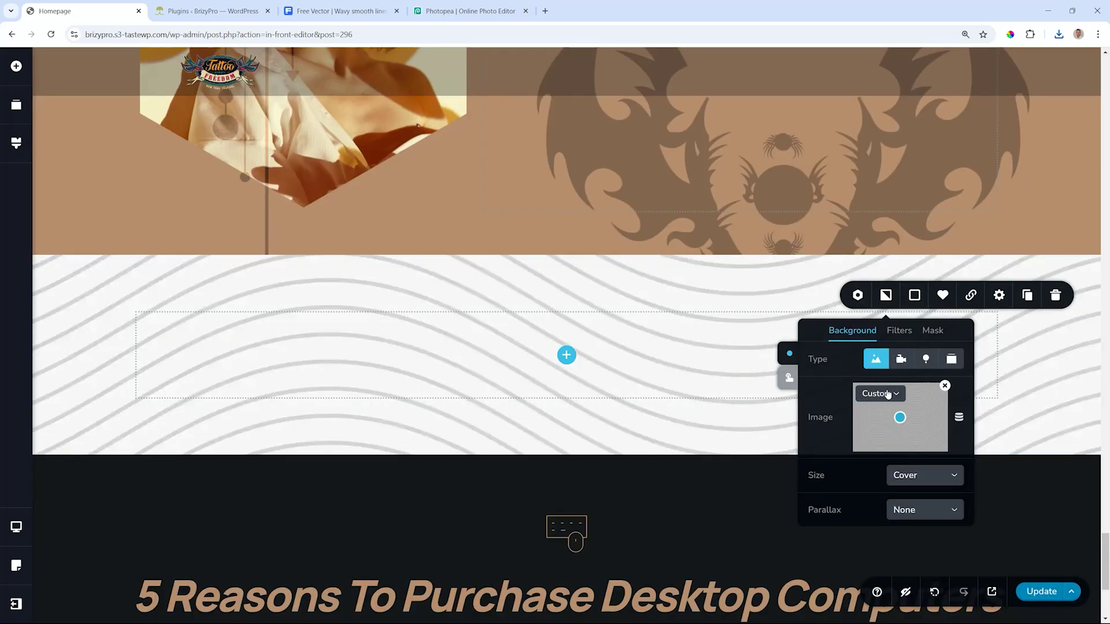
click(567, 355)
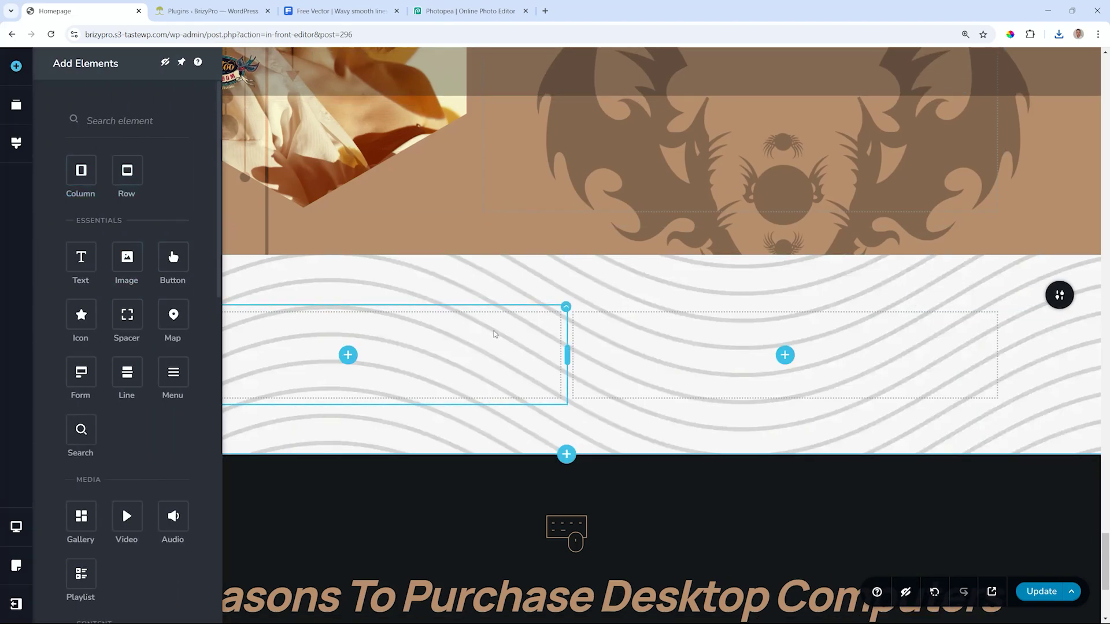
- Drop an Image element into the left column and set it to the tattoo-03 photo
drag(127, 256, 331, 376)
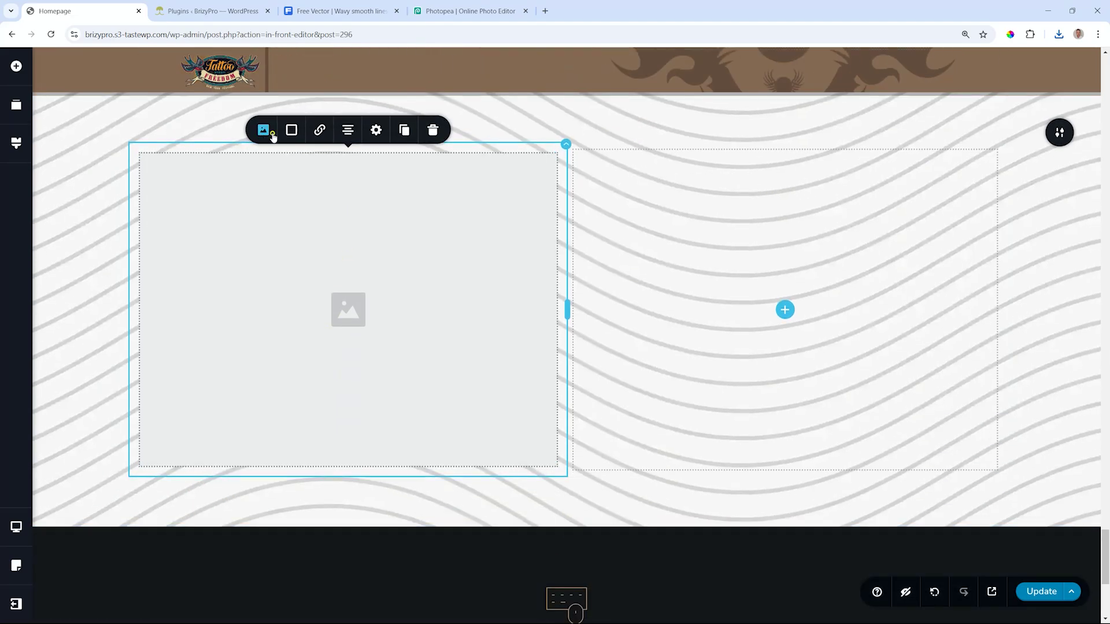
click(264, 129)
click(272, 137)
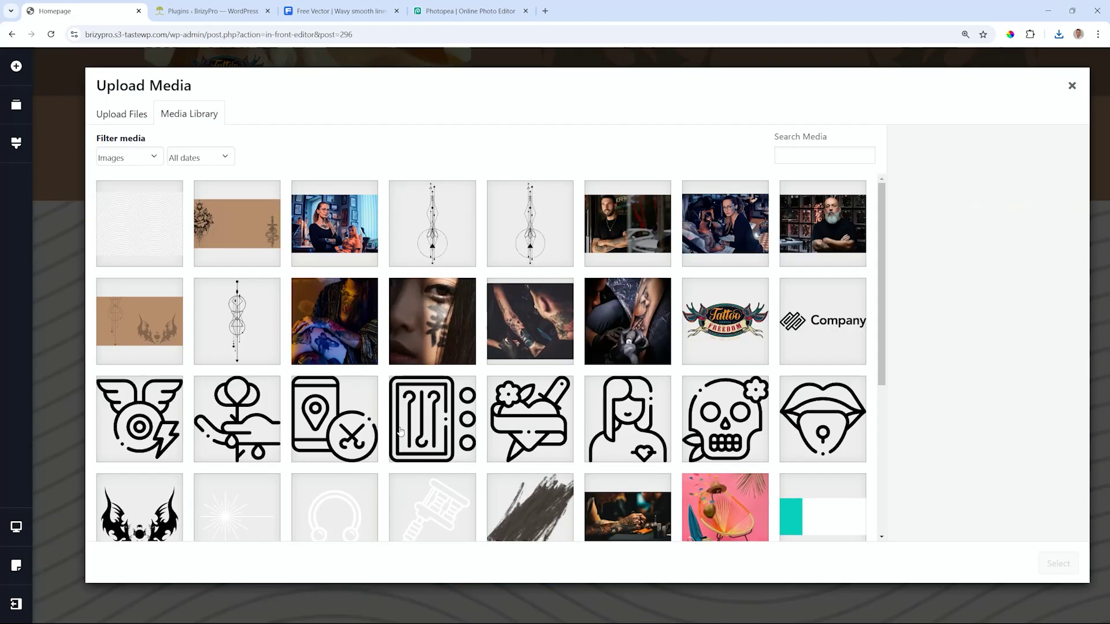
click(426, 332)
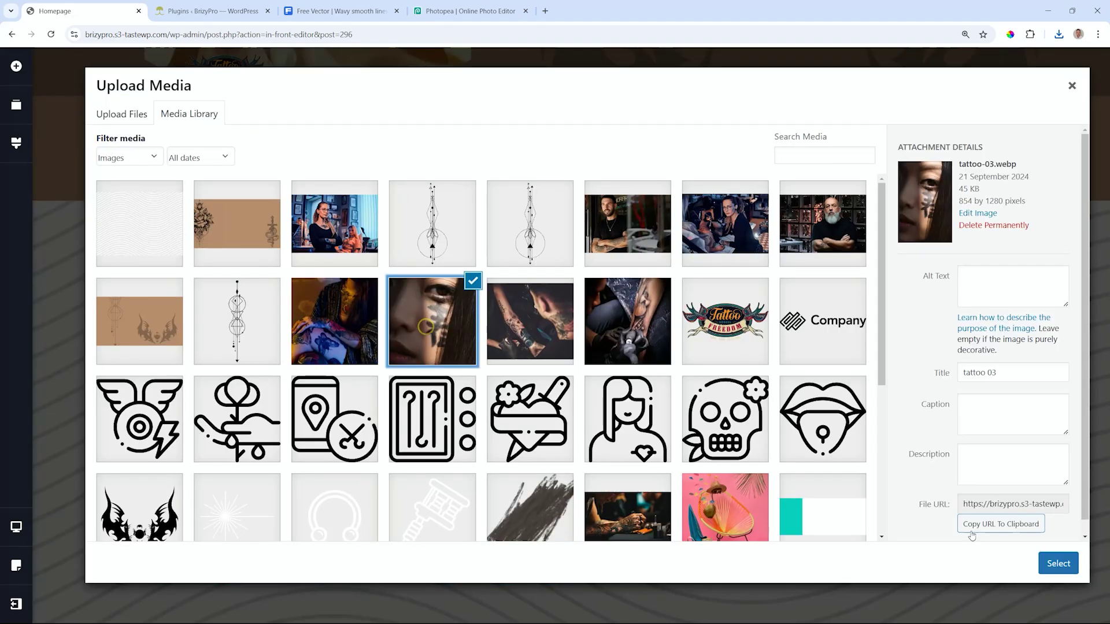
click(1046, 560)
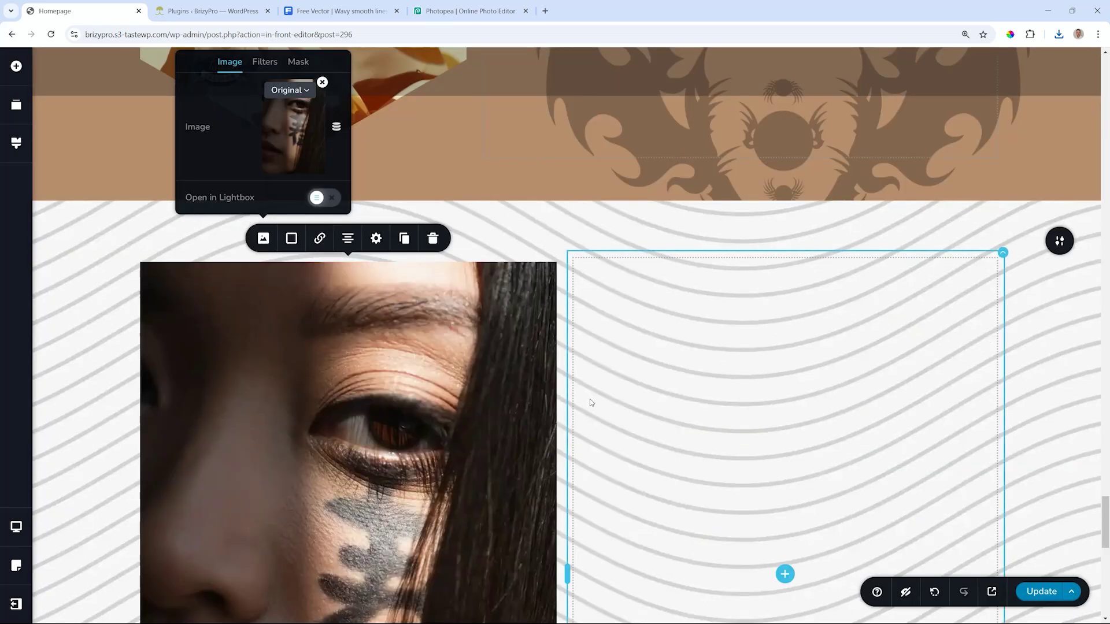
- Open the photo element's styling settings
click(488, 357)
scroll(461, 304, down, 2)
click(376, 130)
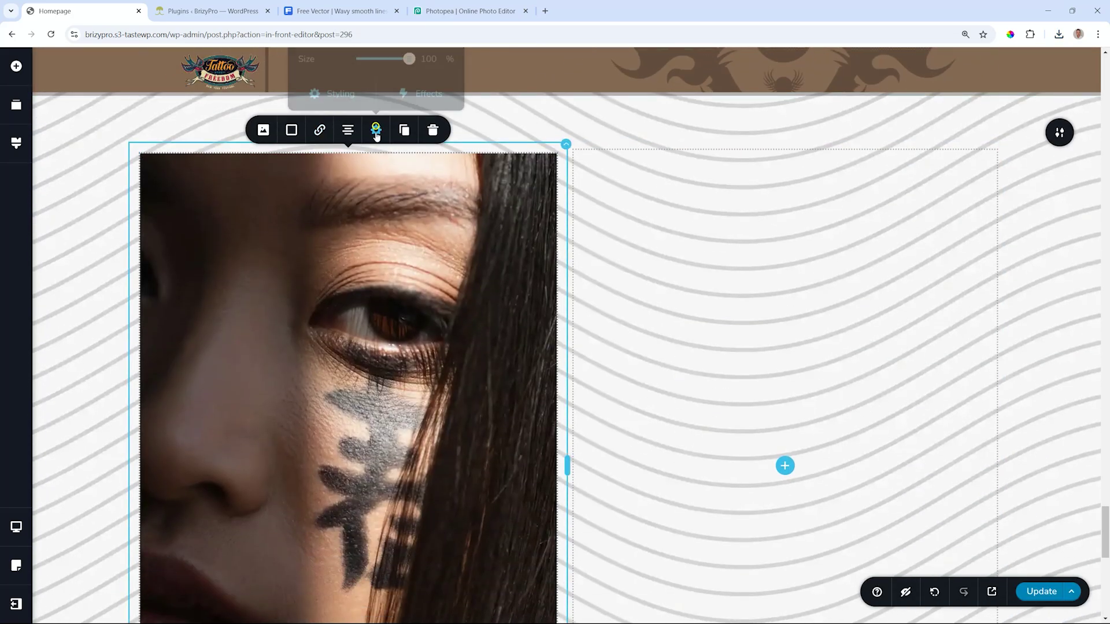
click(340, 90)
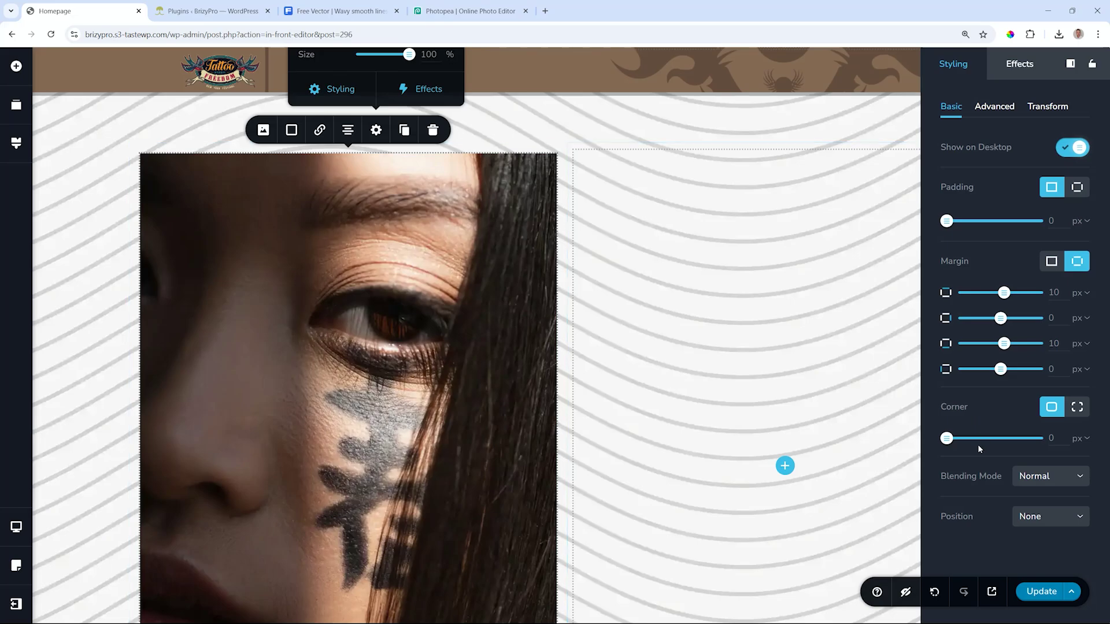
- Set the tattoo photo's blending mode to Multiply, after briefly trying Overlay
click(1032, 478)
scroll(1049, 535, down, 3)
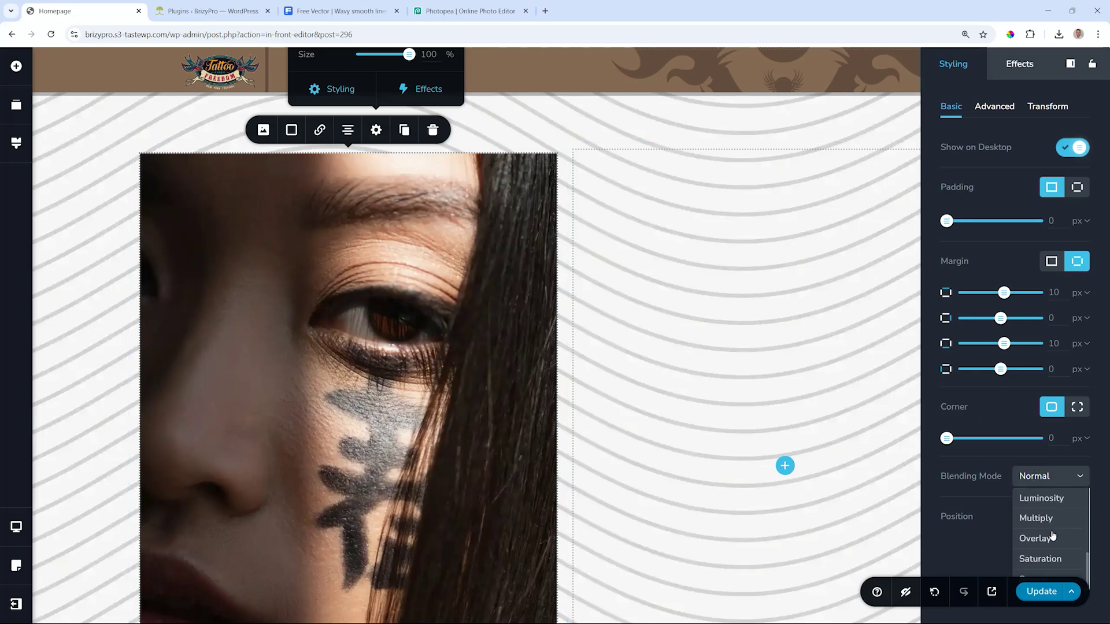
click(1050, 538)
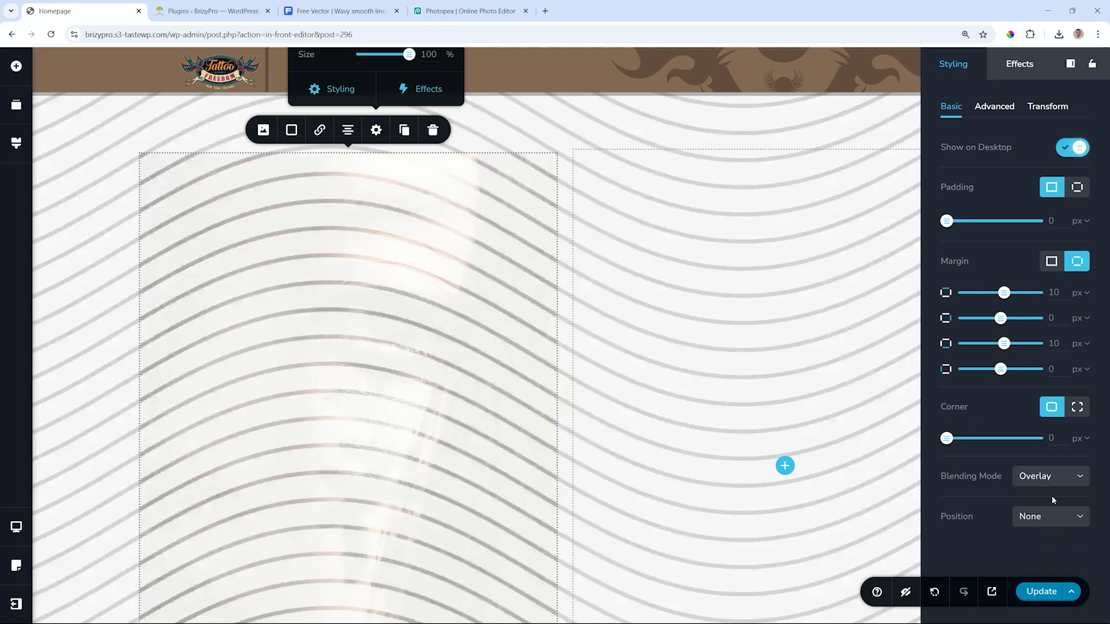
click(1052, 478)
scroll(1051, 509, down, 3)
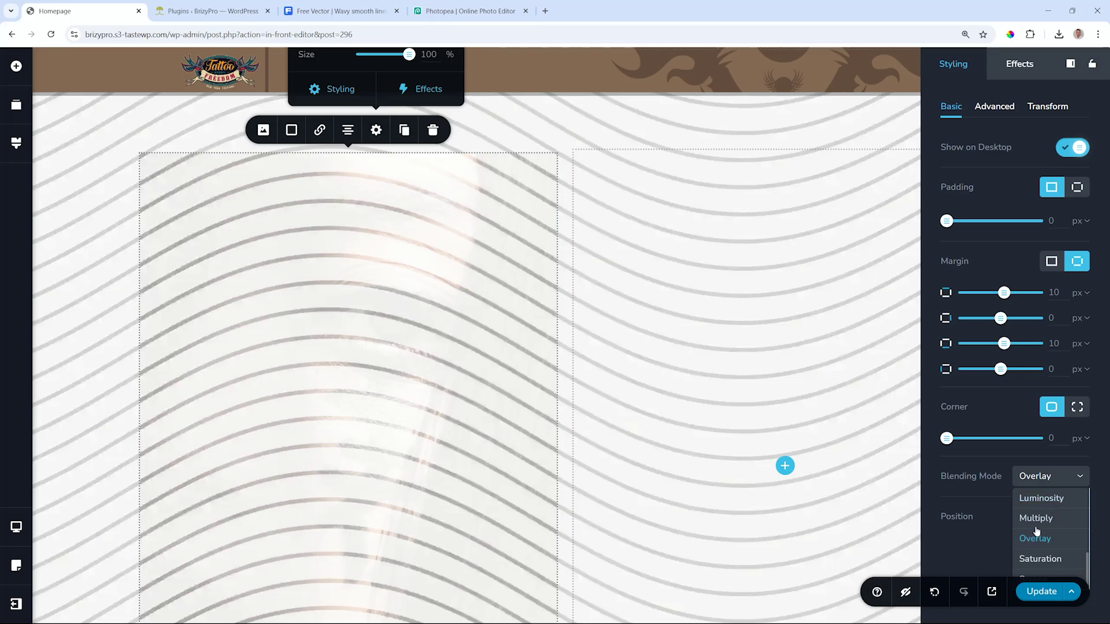
click(1036, 518)
scroll(613, 370, down, 2)
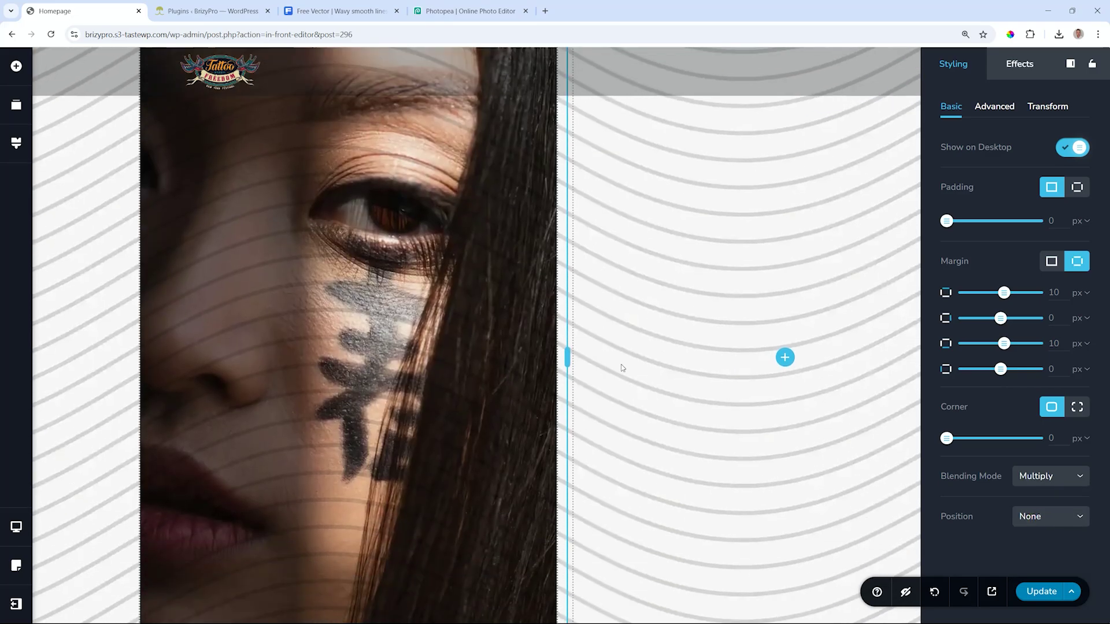
- Switch the image sizing to Custom and drag the bottom edge up to a near-square crop
click(299, 268)
scroll(340, 393, down, 4)
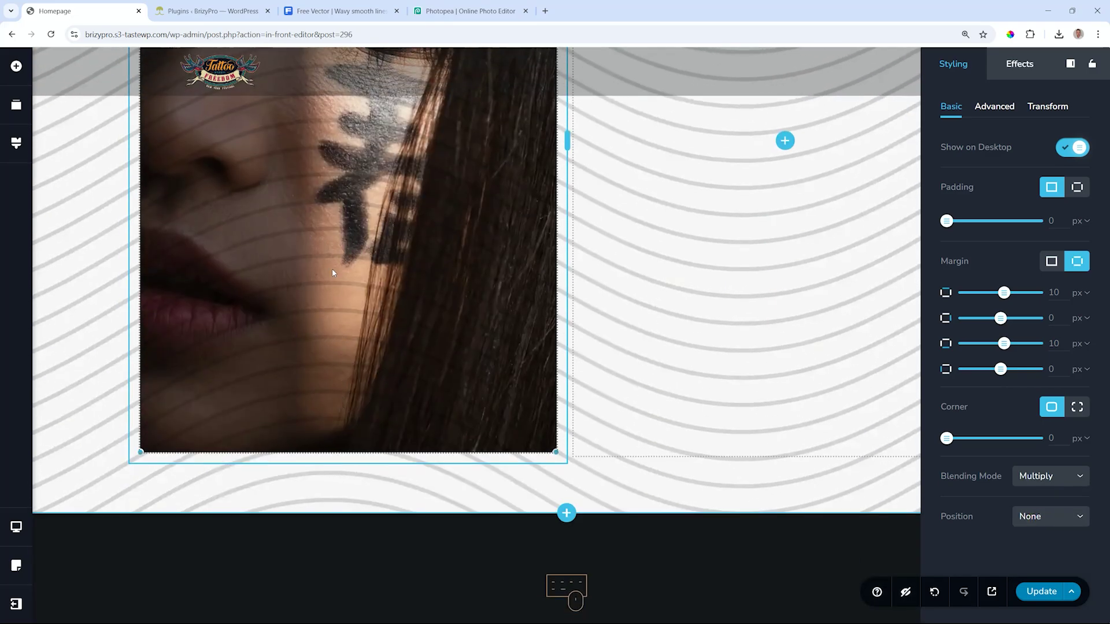
scroll(333, 273, up, 7)
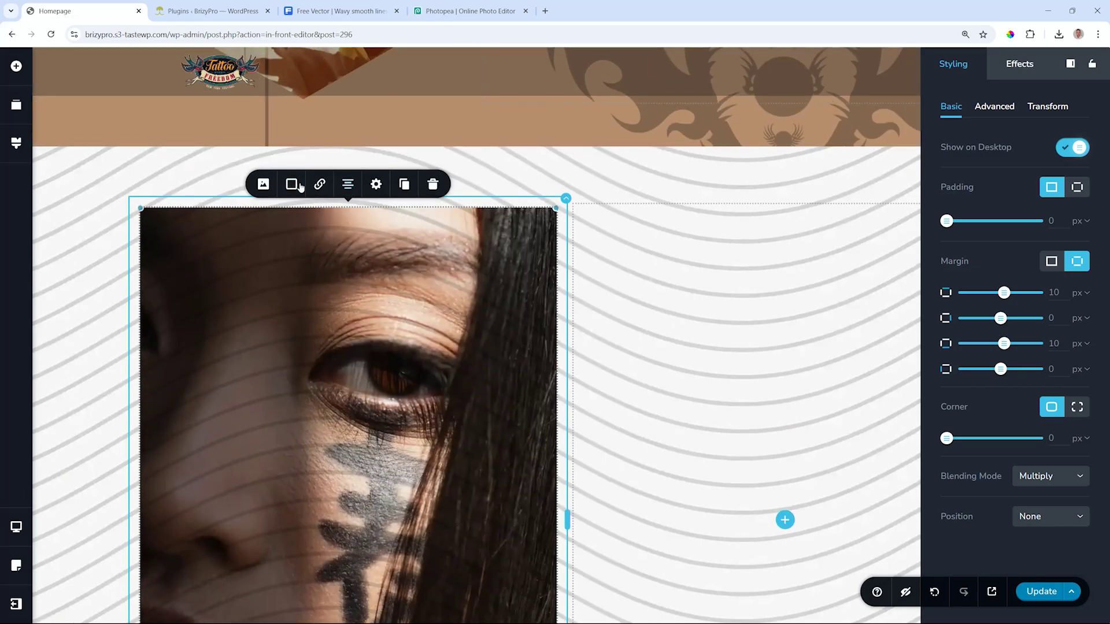
click(267, 189)
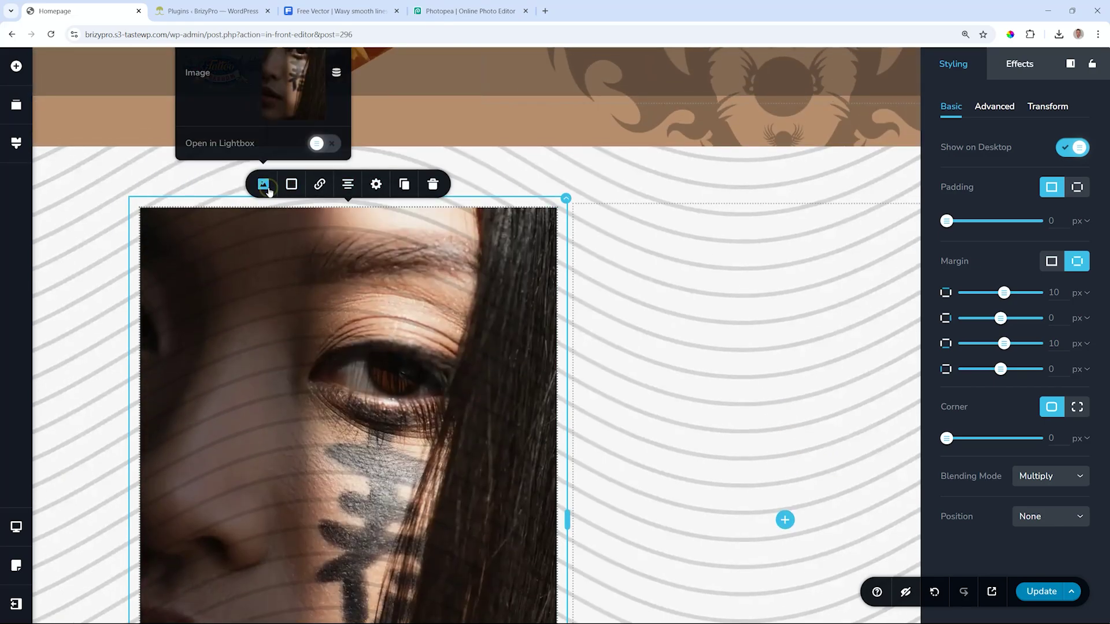
scroll(278, 174, up, 2)
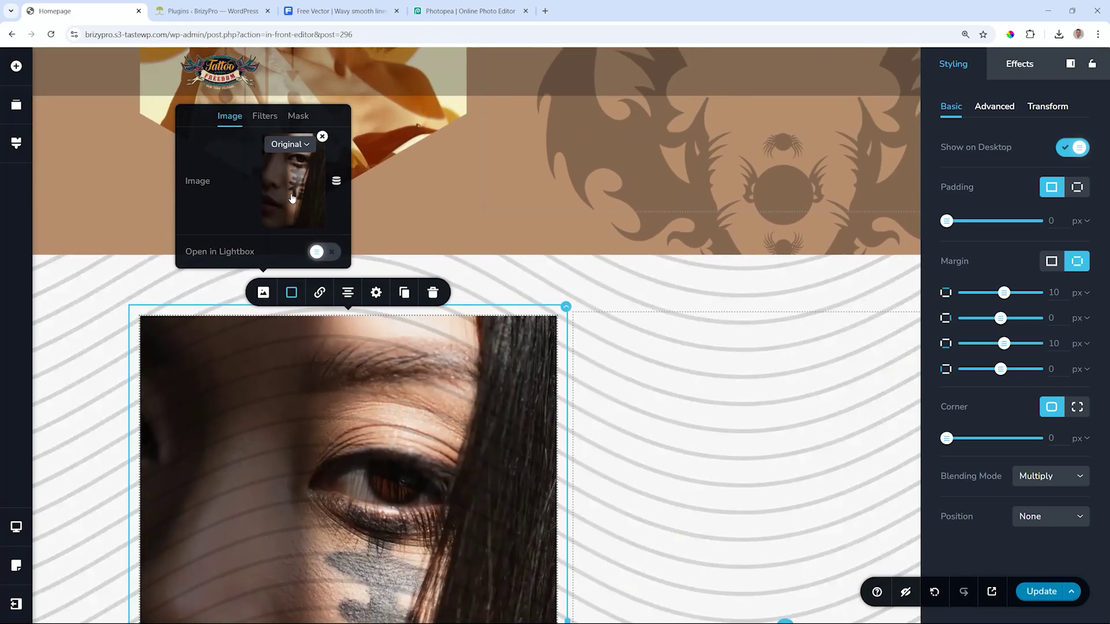
click(303, 145)
click(290, 166)
scroll(375, 441, down, 2)
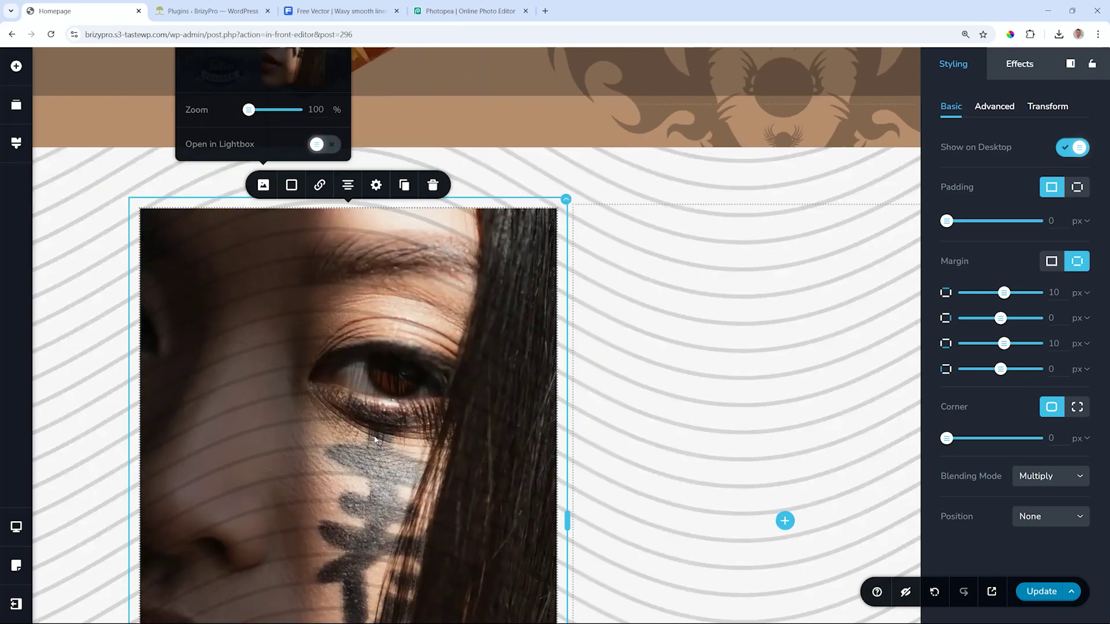
scroll(374, 441, down, 9)
scroll(372, 434, up, 5)
scroll(328, 426, down, 3)
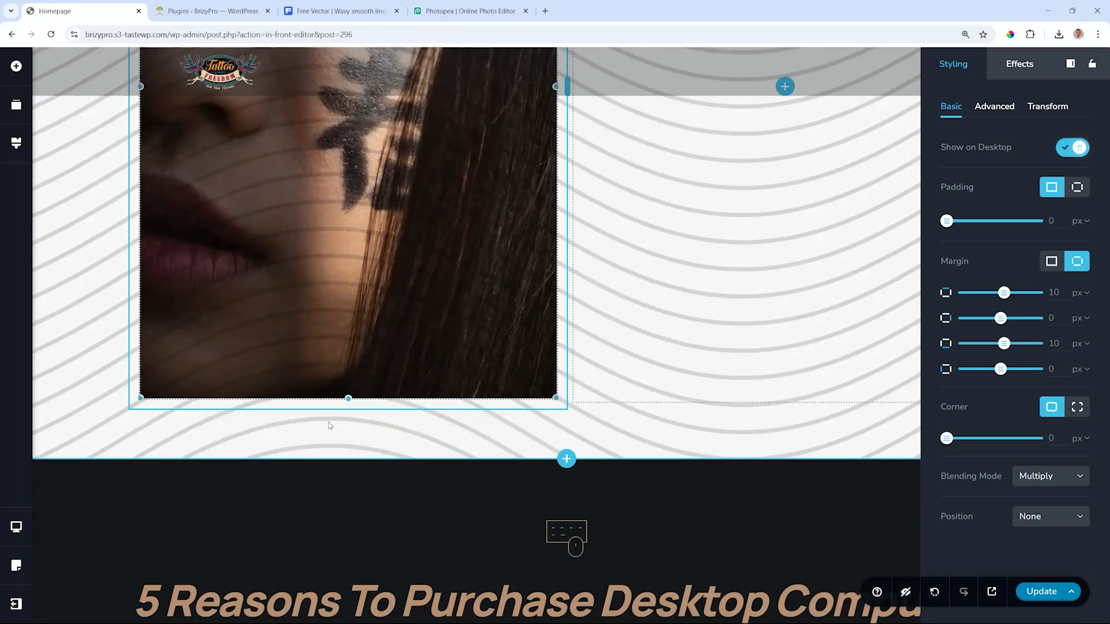
drag(348, 398, 342, 209)
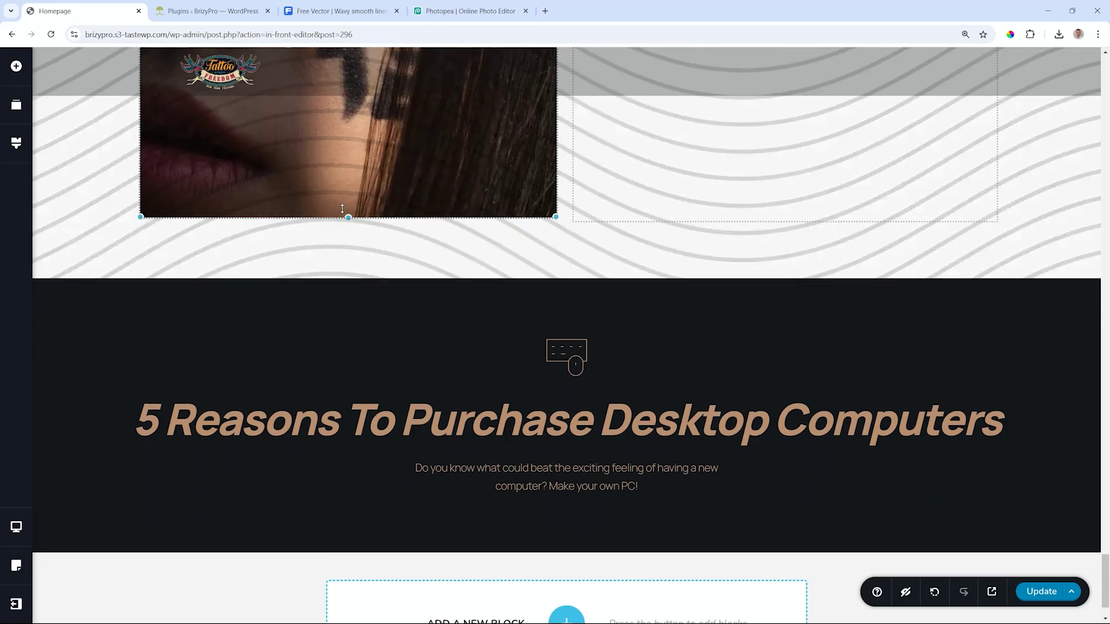
scroll(382, 302, up, 6)
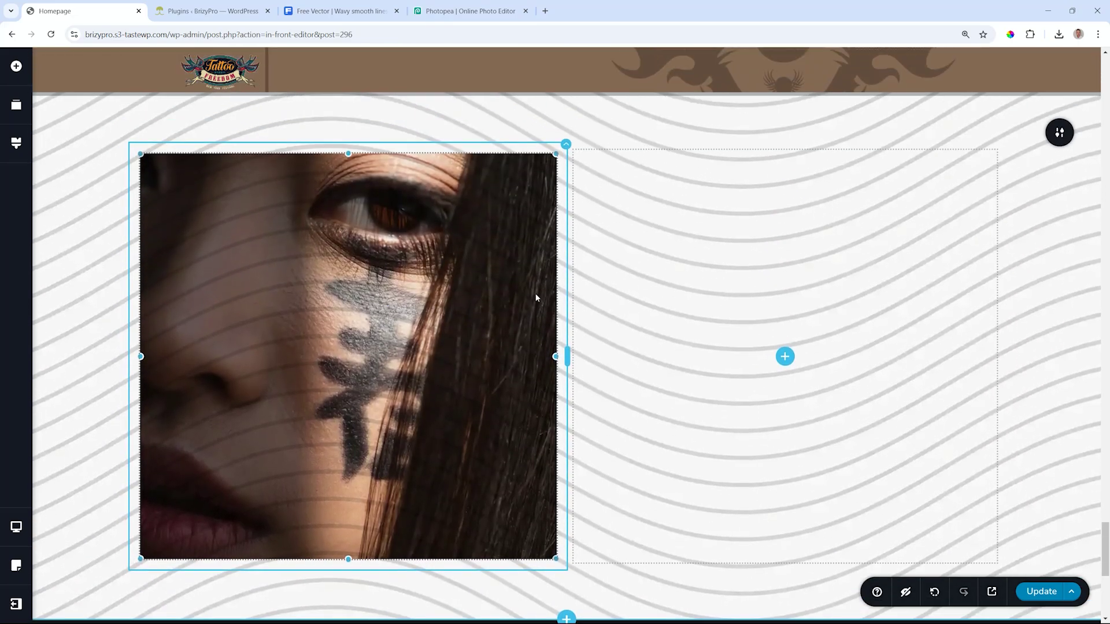